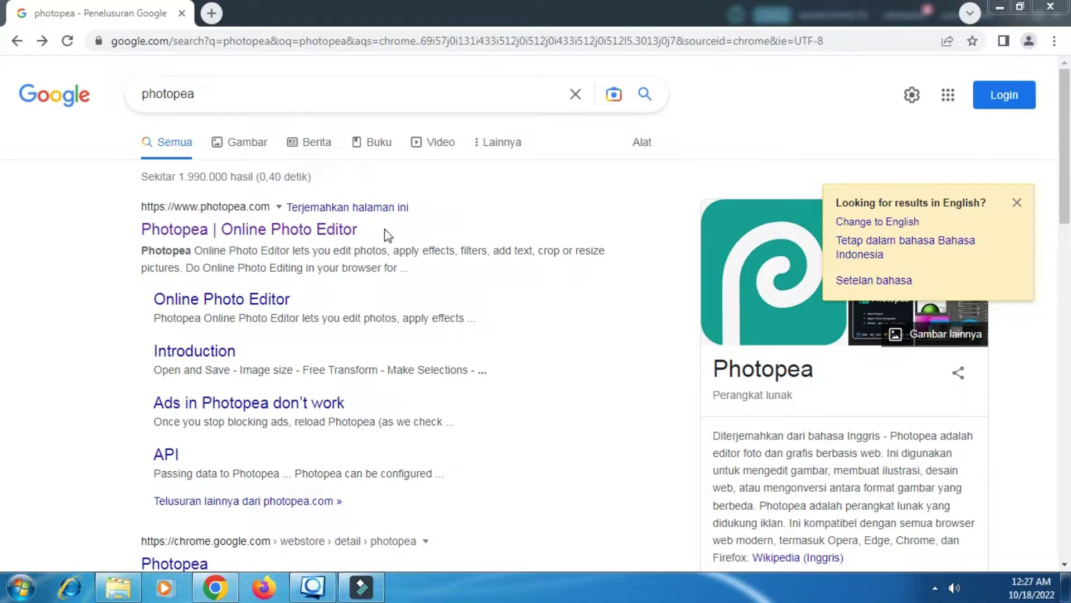
Step: Open the 'Photopea | Online Photo Editor' result from the photopea search results
{"action": "left_click", "coordinate": [323, 237]}
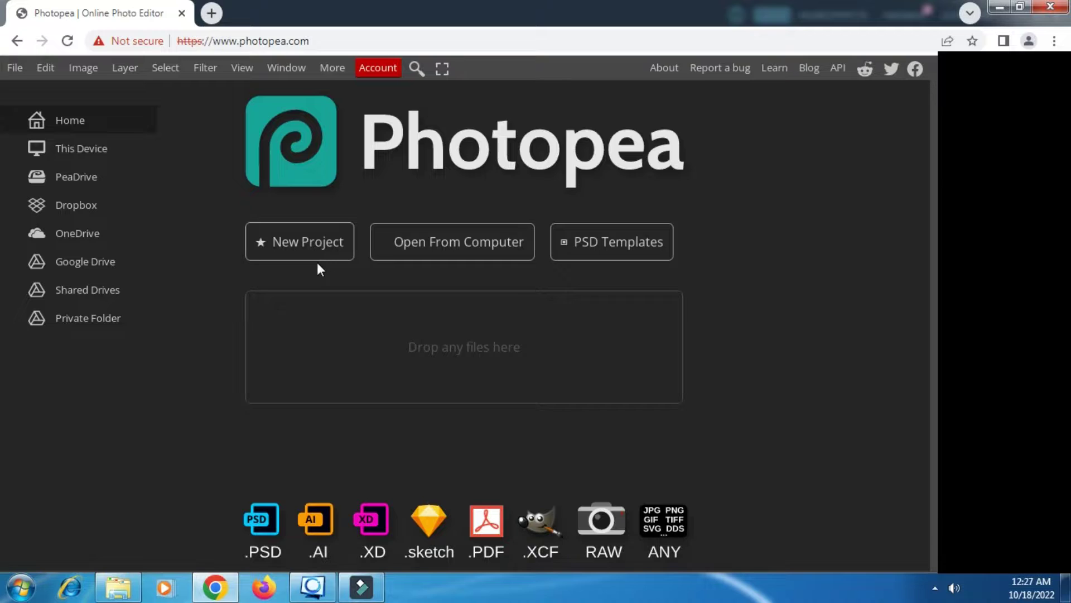
Step: Open the old man's portrait from the Pictures folder using Open From Computer
{"action": "left_click", "coordinate": [457, 241]}
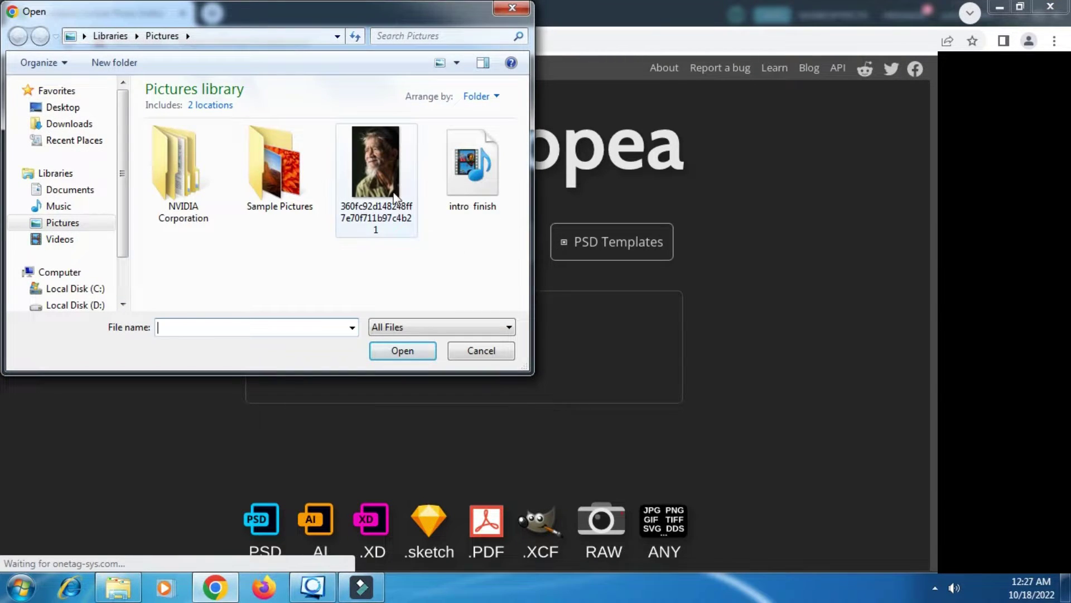
{"action": "left_click", "coordinate": [387, 172]}
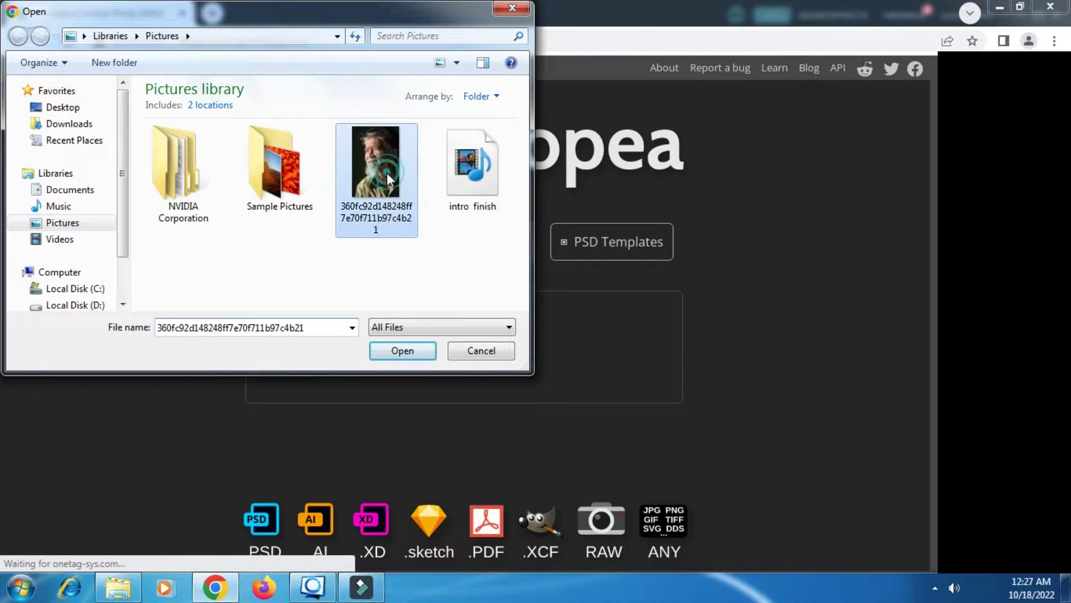
{"action": "left_click", "coordinate": [403, 351]}
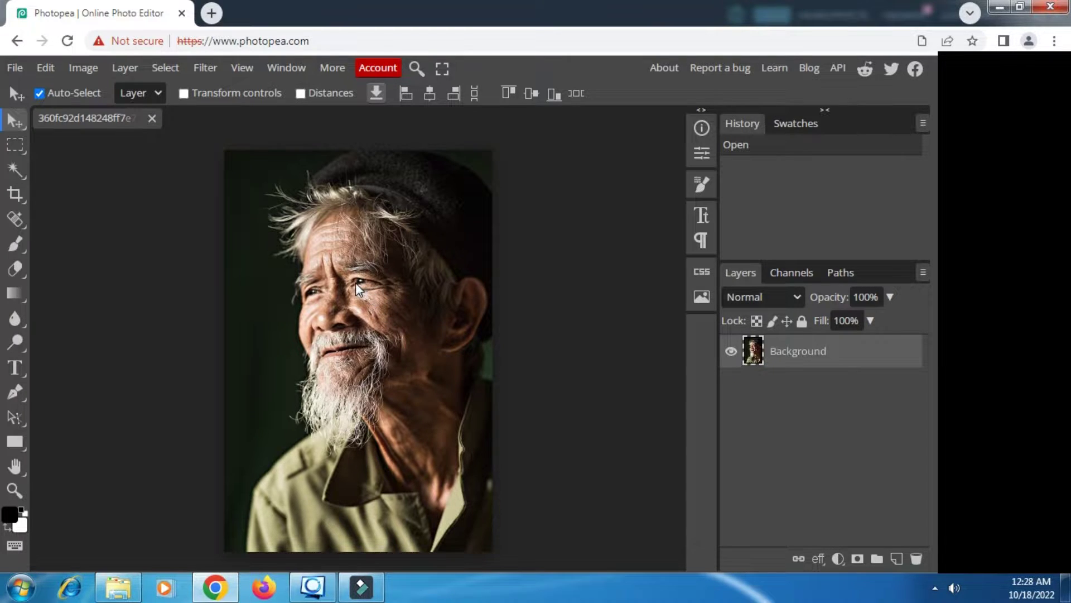
Step: Confirm the image size of 683 × 1024 pixels in the Image Size dialog
{"action": "scroll", "coordinate": [356, 282], "scroll_direction": "up", "scroll_amount": 3}
{"action": "scroll", "coordinate": [356, 282], "scroll_direction": "up", "scroll_amount": 3}
{"action": "scroll", "coordinate": [356, 282], "scroll_direction": "up", "scroll_amount": 2}
{"action": "scroll", "coordinate": [356, 282], "scroll_direction": "up", "scroll_amount": 2}
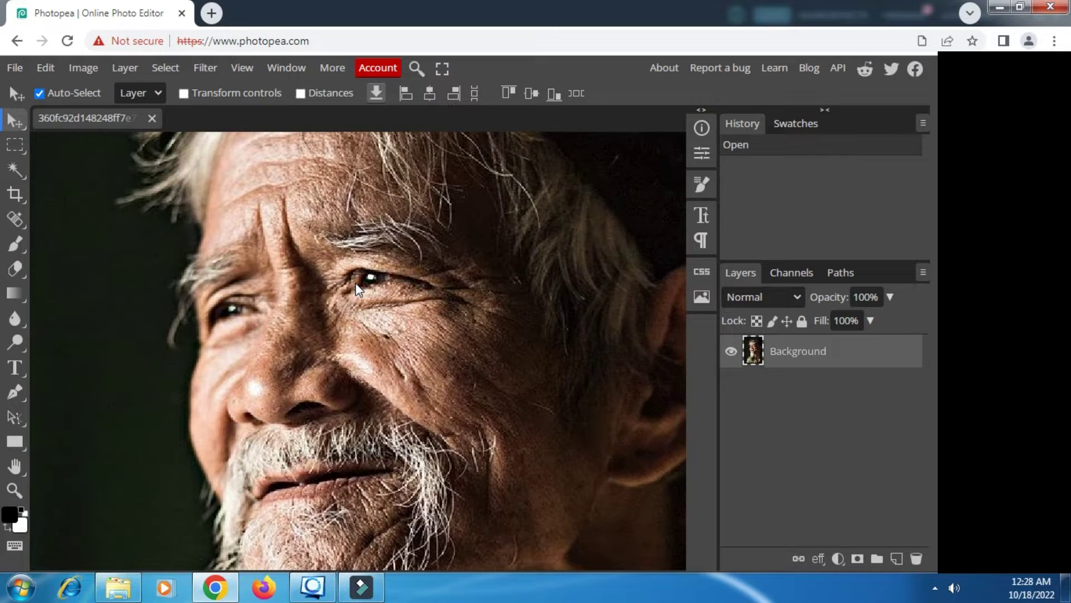
{"action": "left_click", "coordinate": [84, 68]}
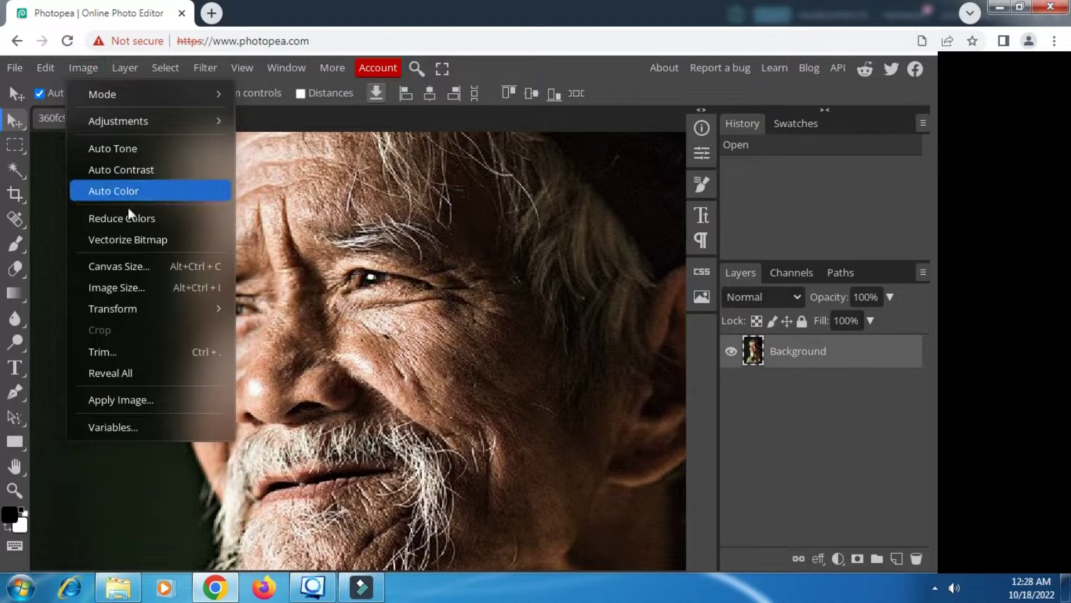
{"action": "left_click", "coordinate": [129, 288]}
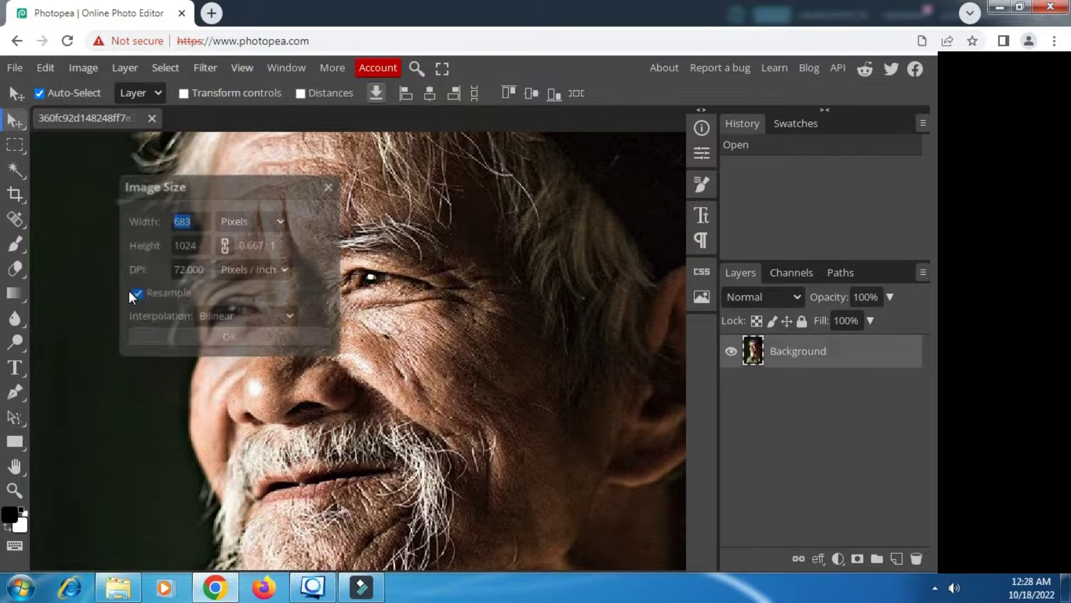
{"action": "left_click", "coordinate": [200, 223]}
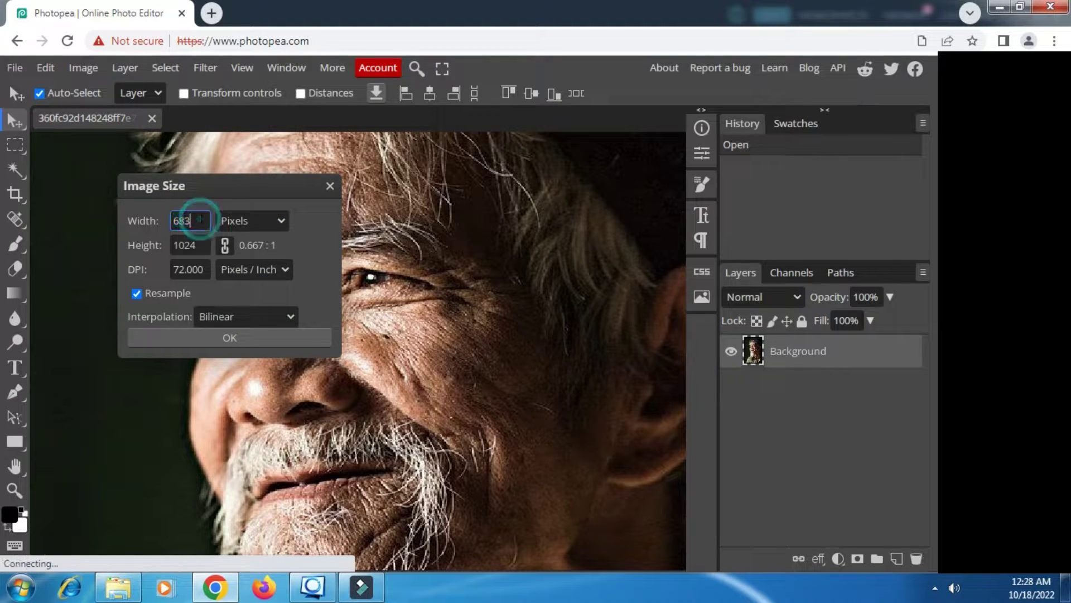
{"action": "left_click", "coordinate": [243, 333]}
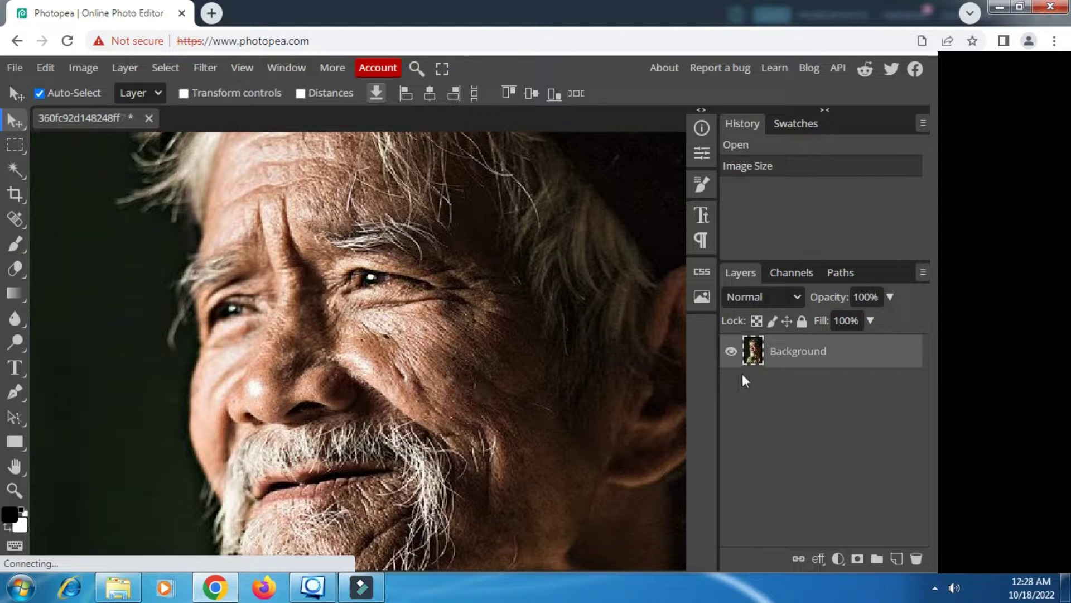
Step: Duplicate the Background as Layer 1 and convert Layer 1 into a smart object
{"action": "left_click", "coordinate": [797, 127]}
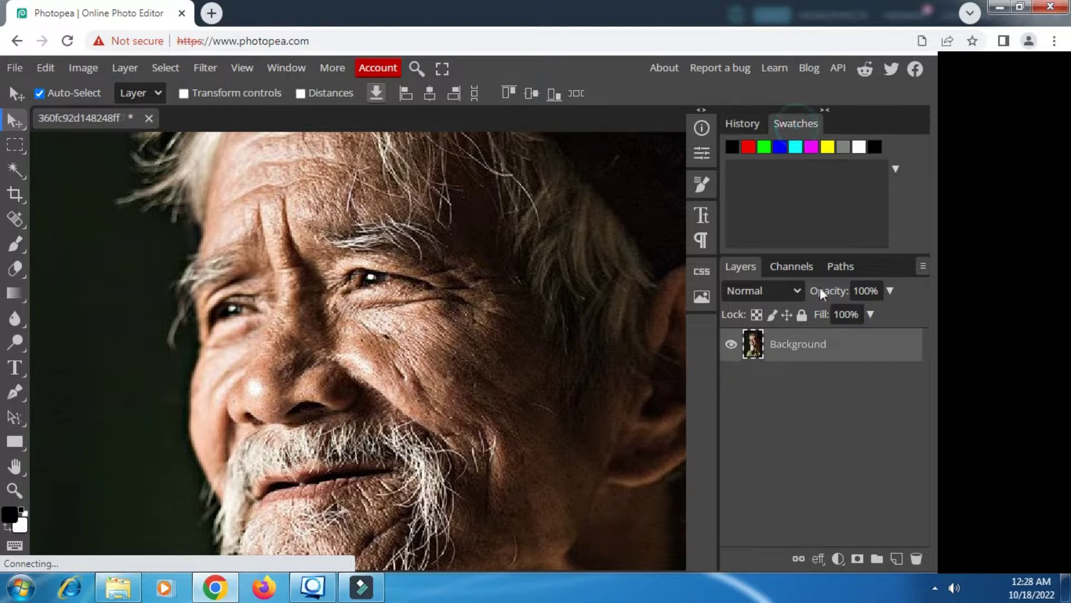
{"action": "right_click", "coordinate": [823, 346]}
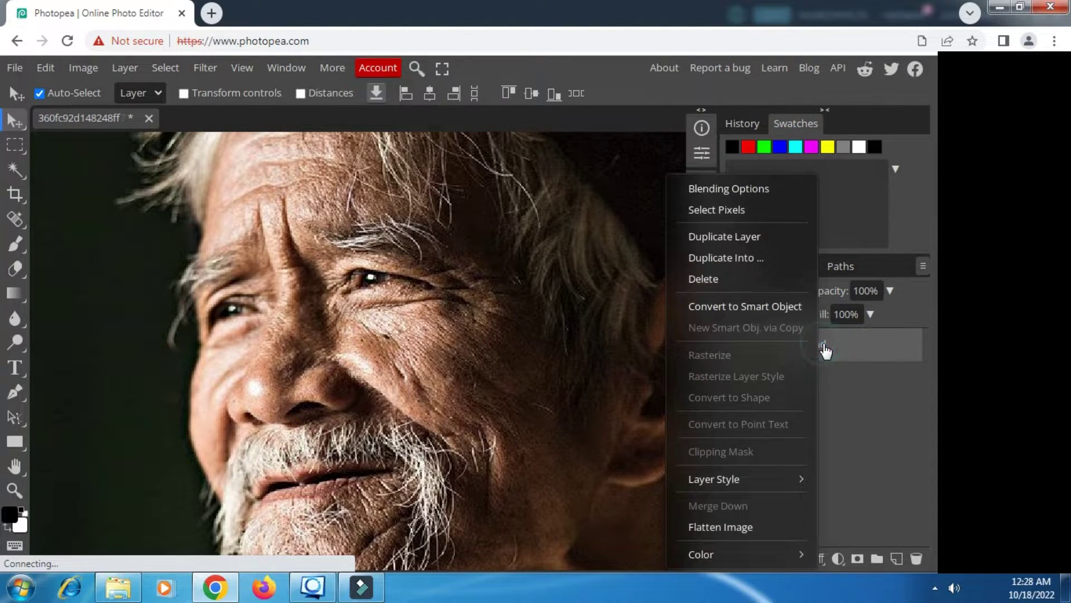
{"action": "left_click", "coordinate": [739, 236]}
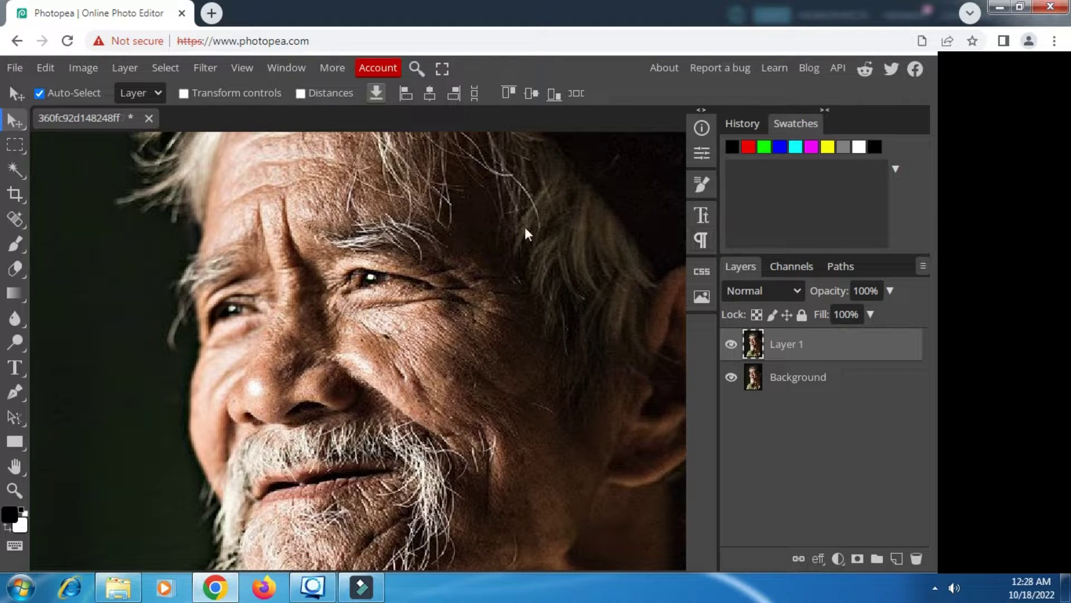
{"action": "right_click", "coordinate": [787, 345]}
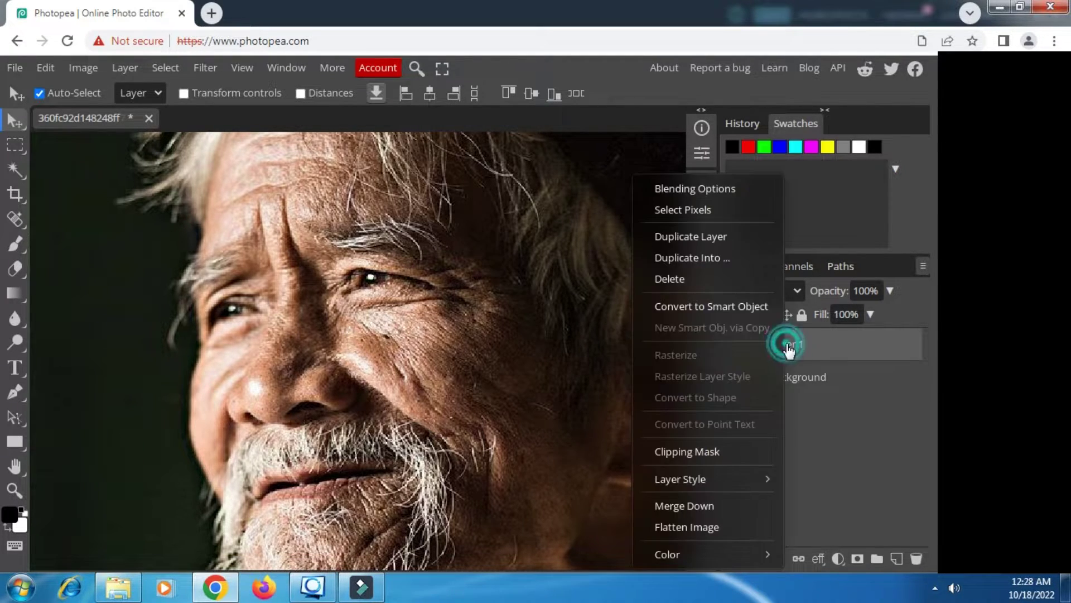
{"action": "left_click", "coordinate": [695, 307]}
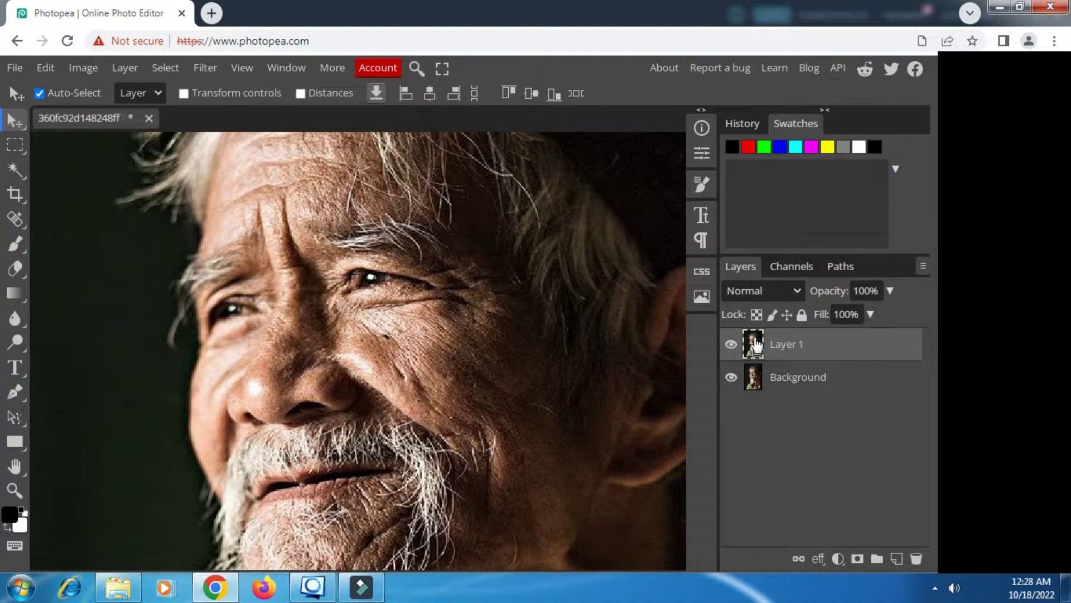
Step: Apply an Anisotropic Diffuse smart filter to Layer 1 and select its filter mask
{"action": "left_click", "coordinate": [210, 72]}
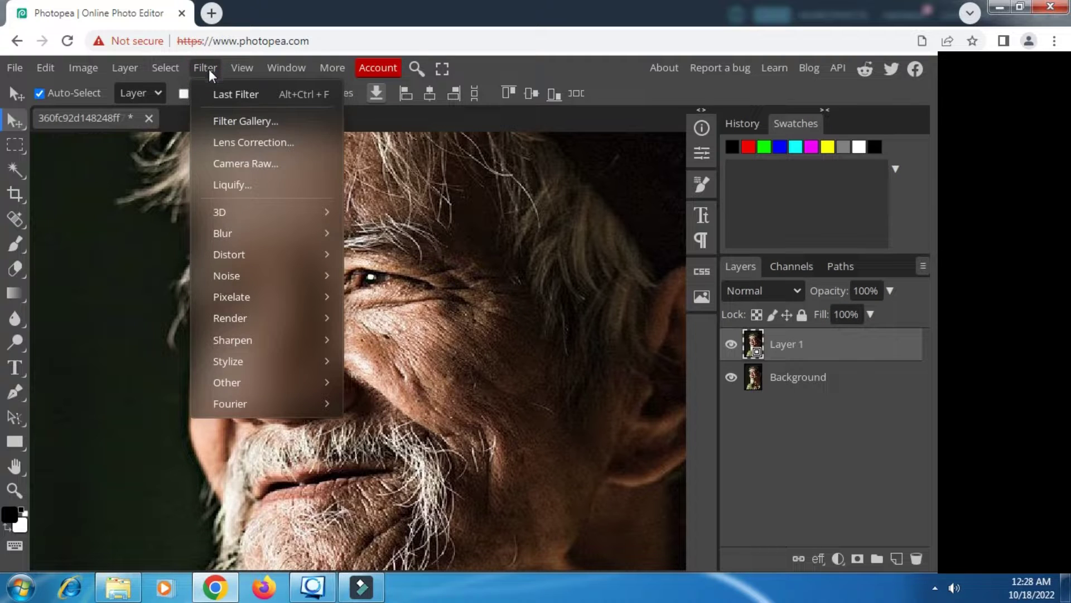
{"action": "mouse_move", "coordinate": [228, 361]}
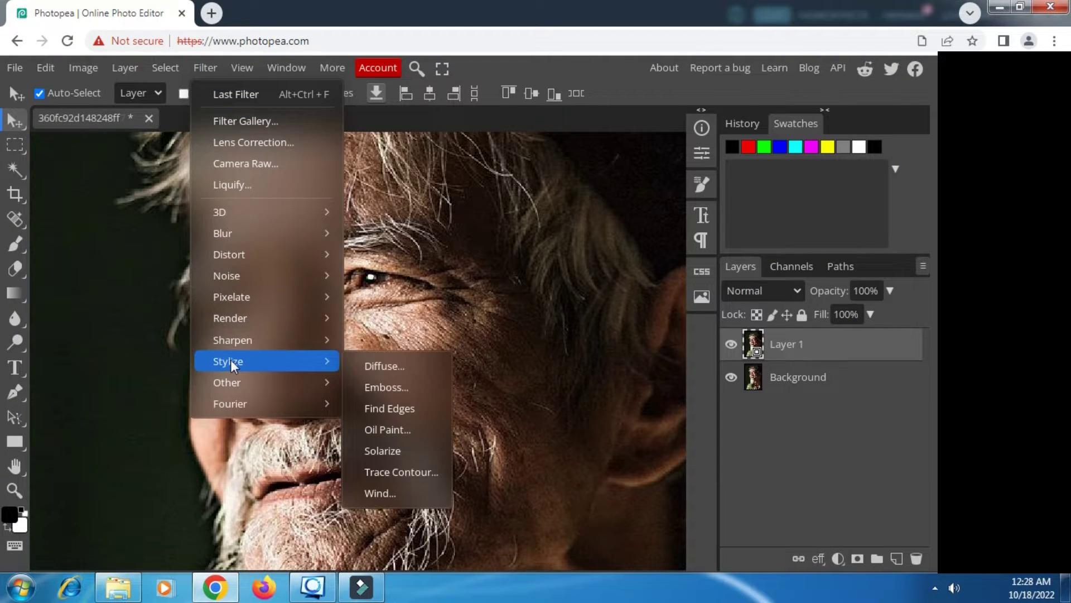
{"action": "left_click", "coordinate": [416, 366]}
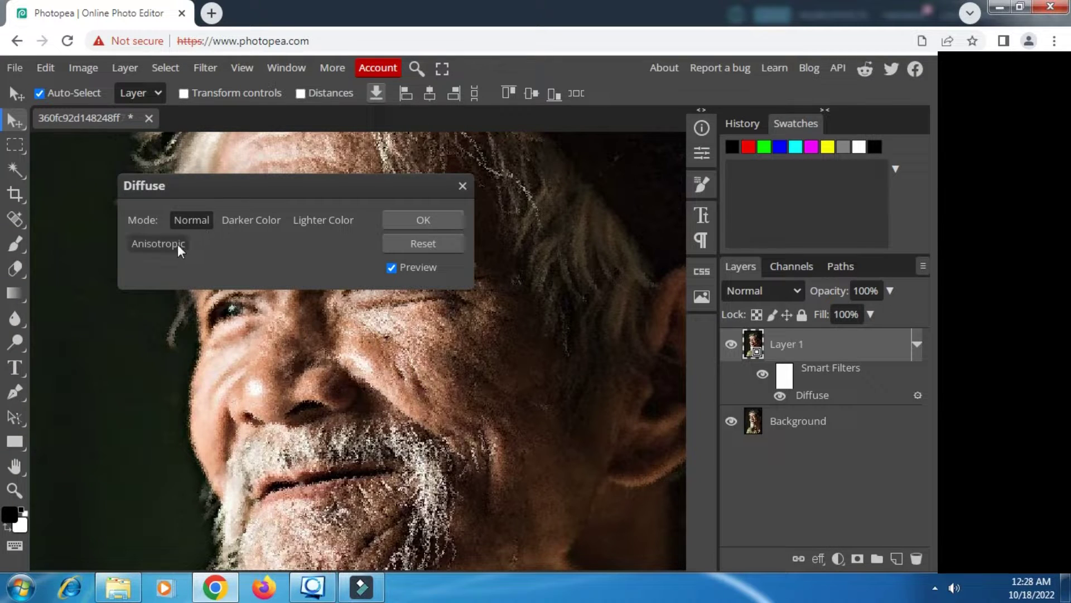
{"action": "left_click", "coordinate": [176, 246]}
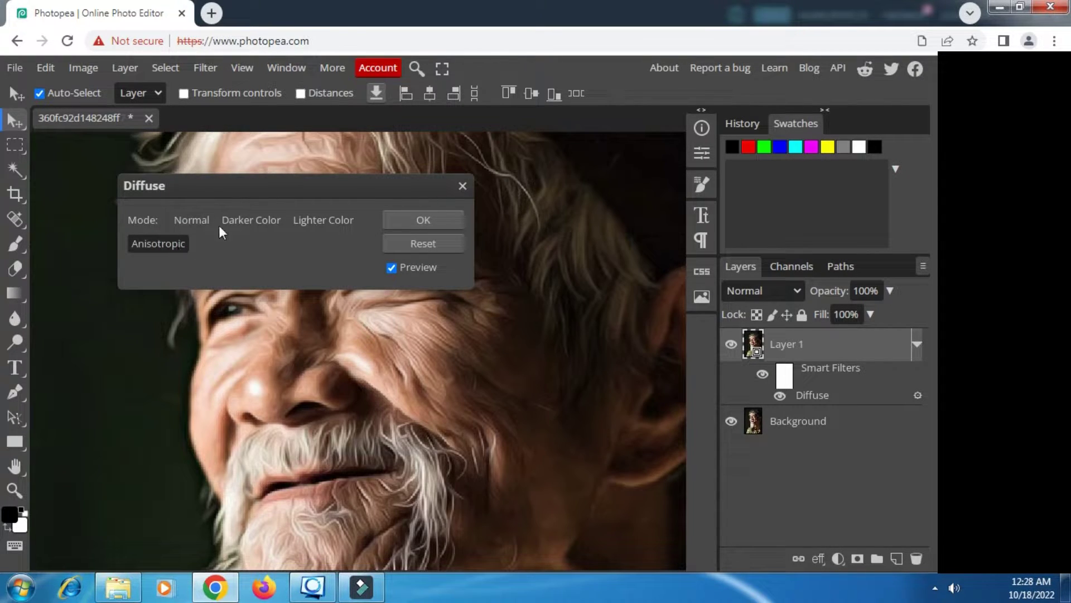
{"action": "left_click_drag", "start_coordinate": [274, 185], "coordinate": [663, 167]}
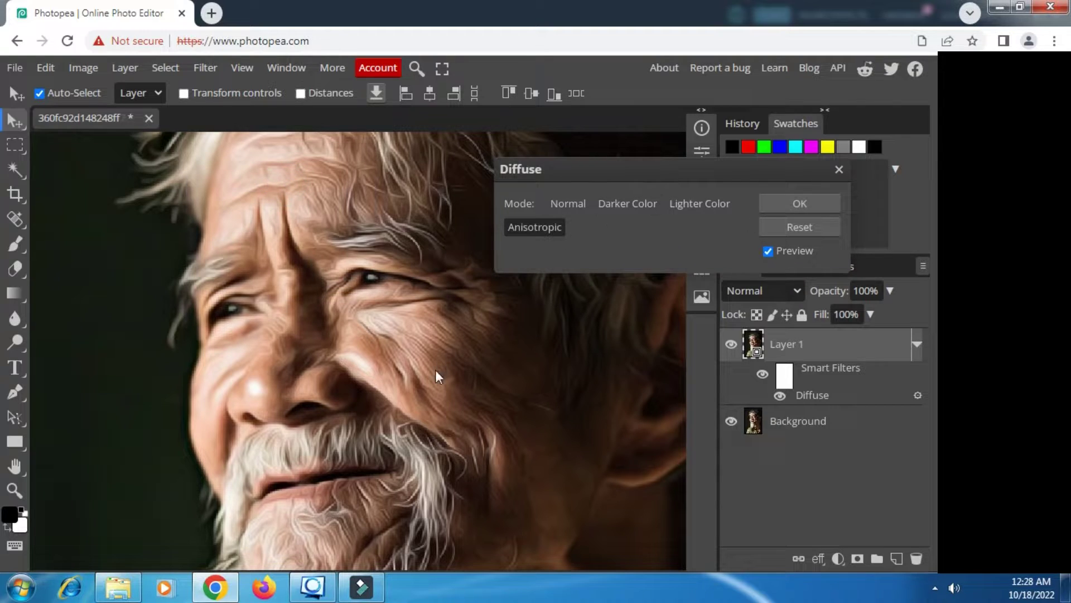
{"action": "left_click", "coordinate": [769, 252]}
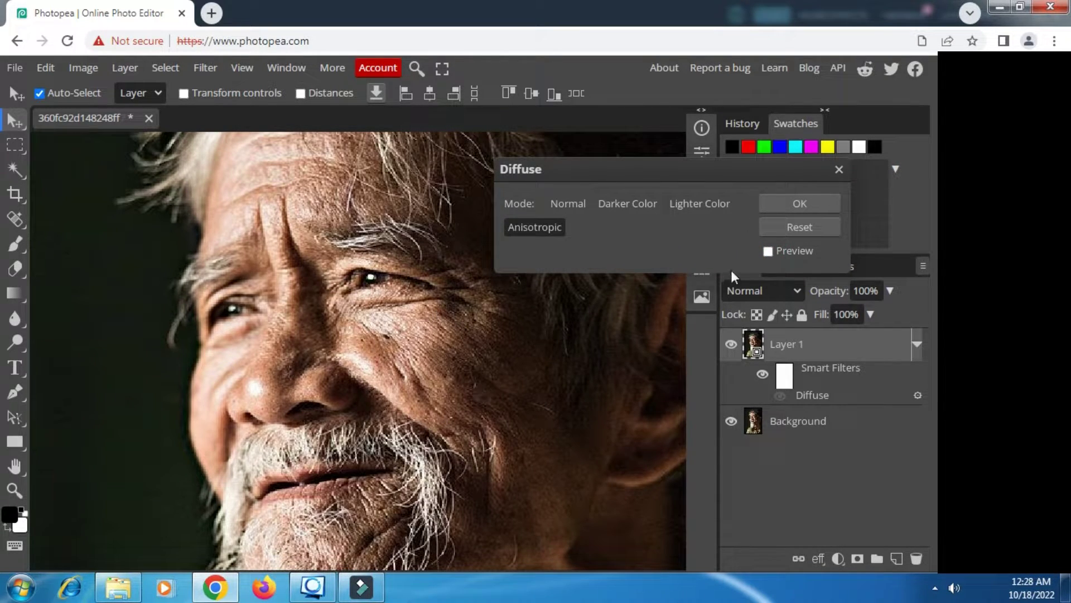
{"action": "left_click", "coordinate": [768, 252]}
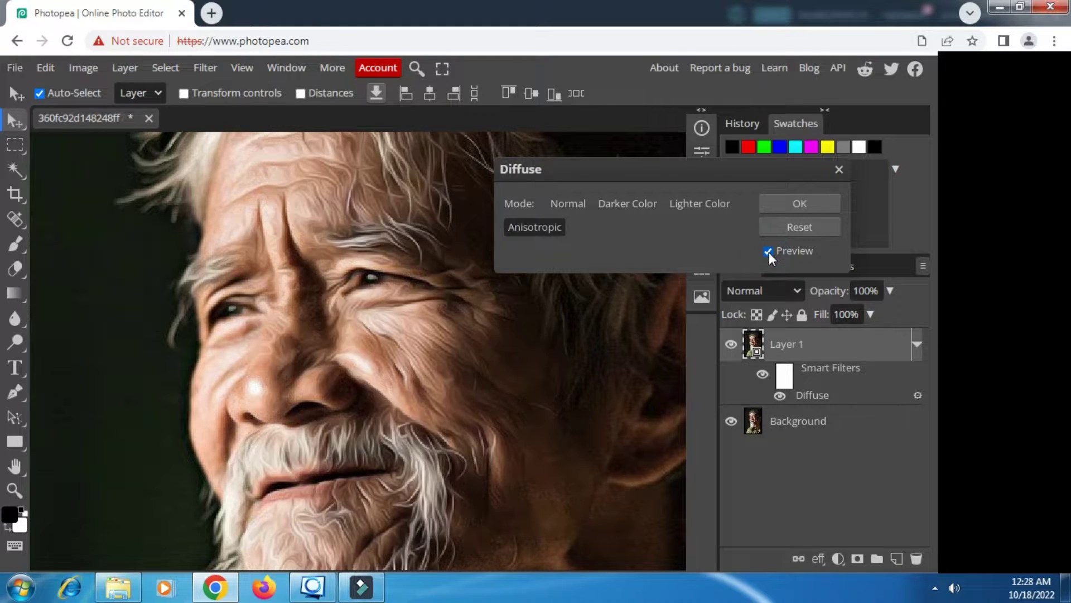
{"action": "left_click", "coordinate": [798, 201]}
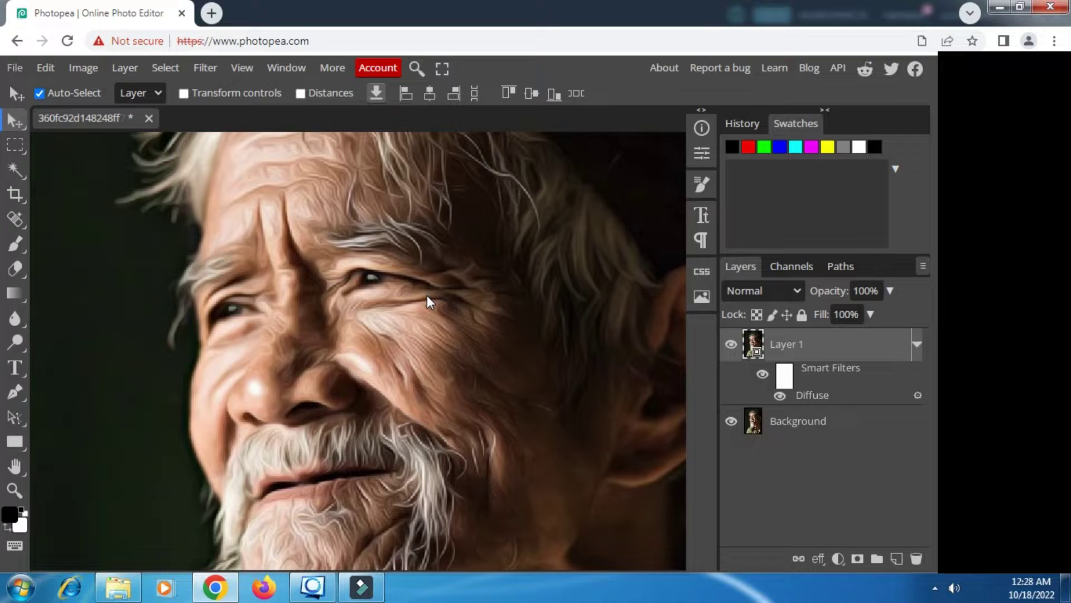
{"action": "left_click", "coordinate": [785, 376]}
Step: Paint black with a 24 px soft brush on the Diffuse mask over the left eye
{"action": "right_click", "coordinate": [15, 244]}
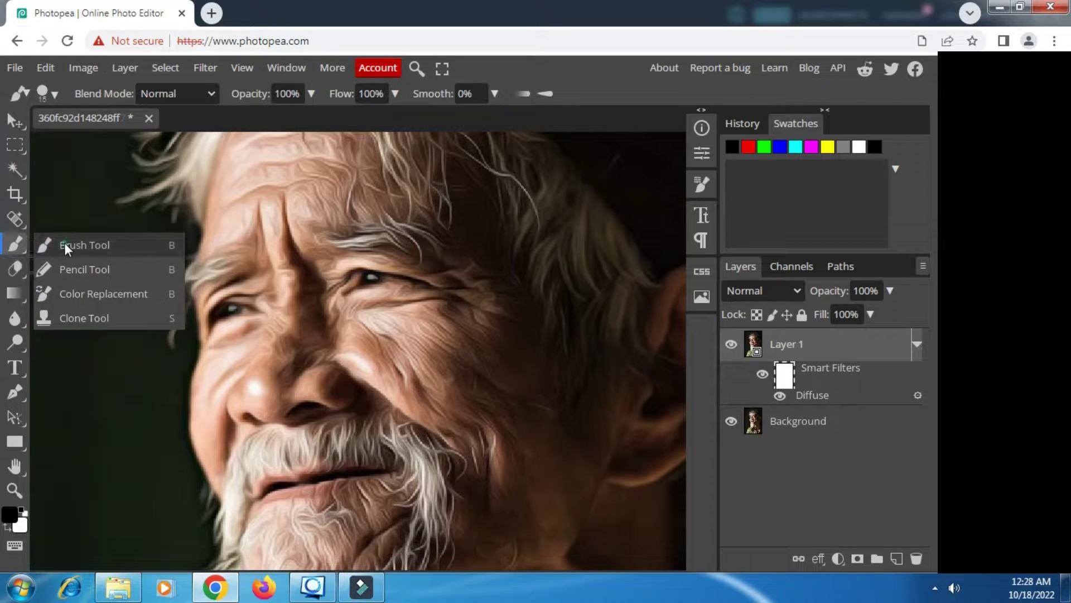
{"action": "left_click", "coordinate": [20, 513]}
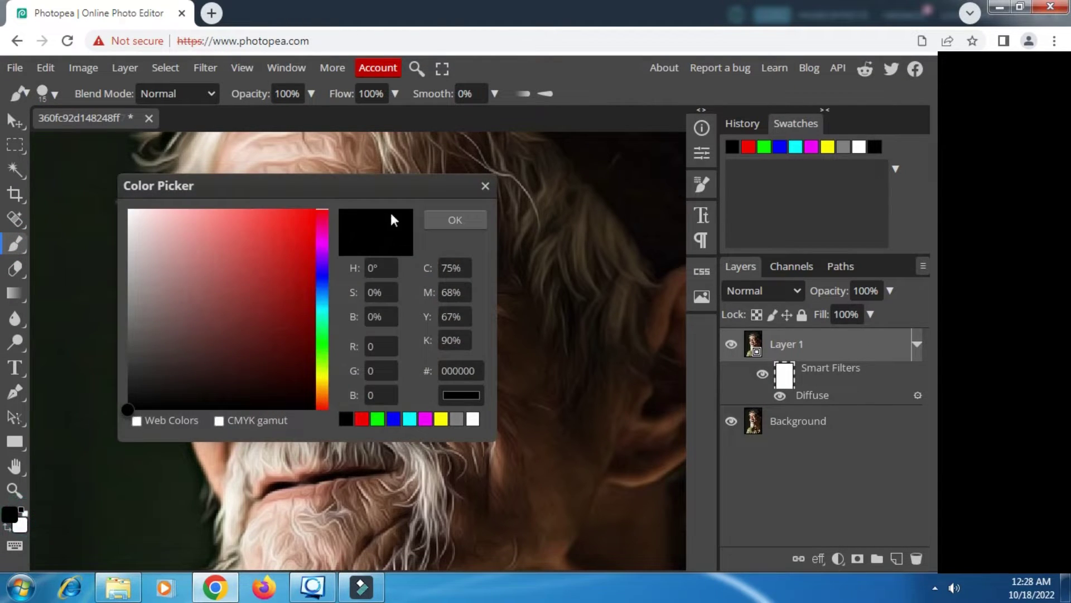
{"action": "left_click", "coordinate": [455, 220]}
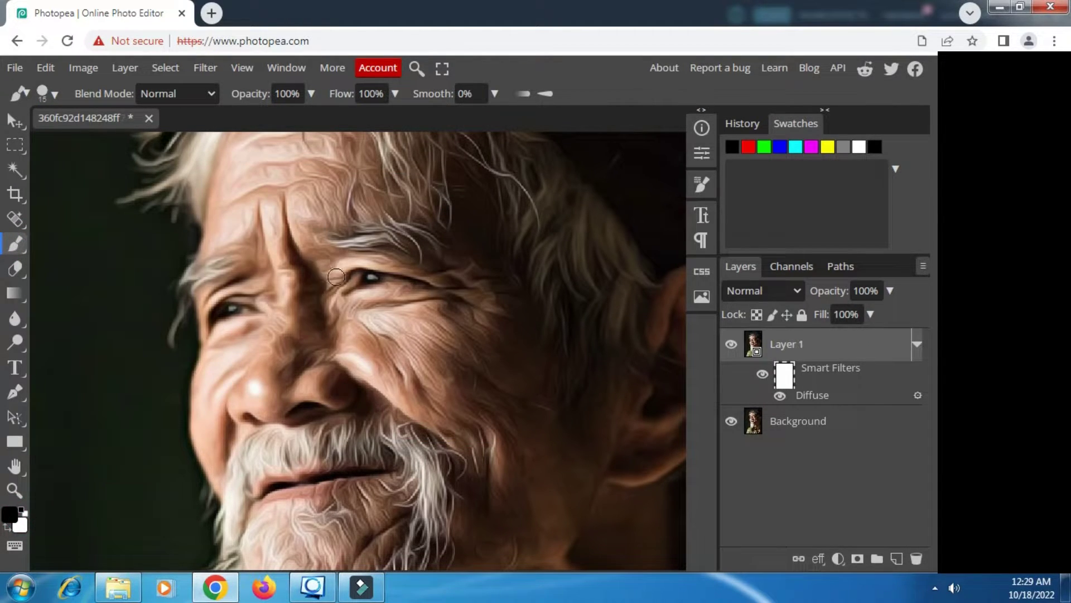
{"action": "right_click", "coordinate": [368, 286]}
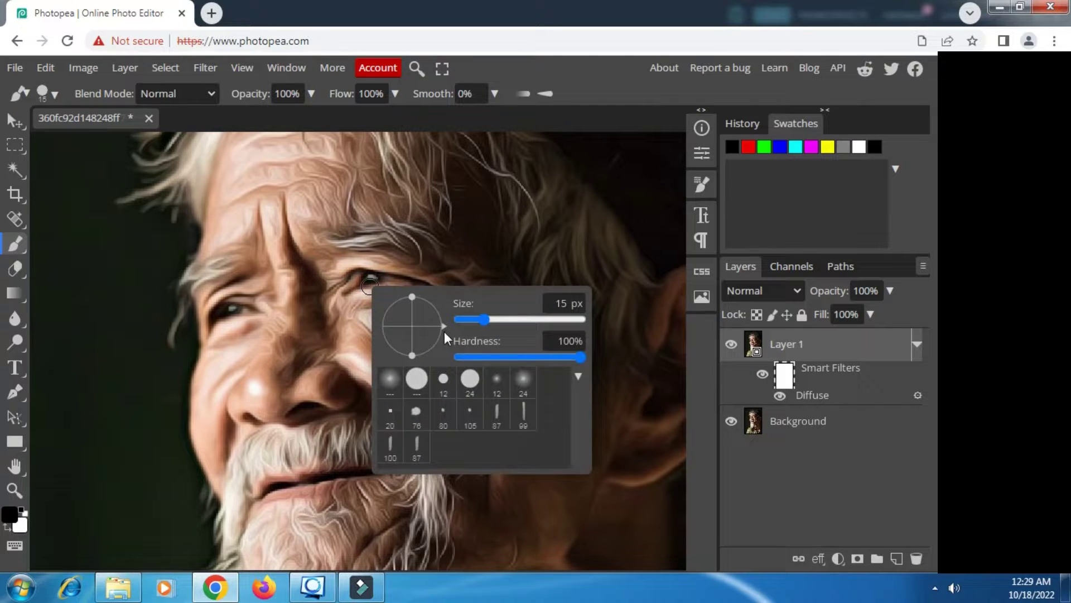
{"action": "left_click", "coordinate": [520, 378]}
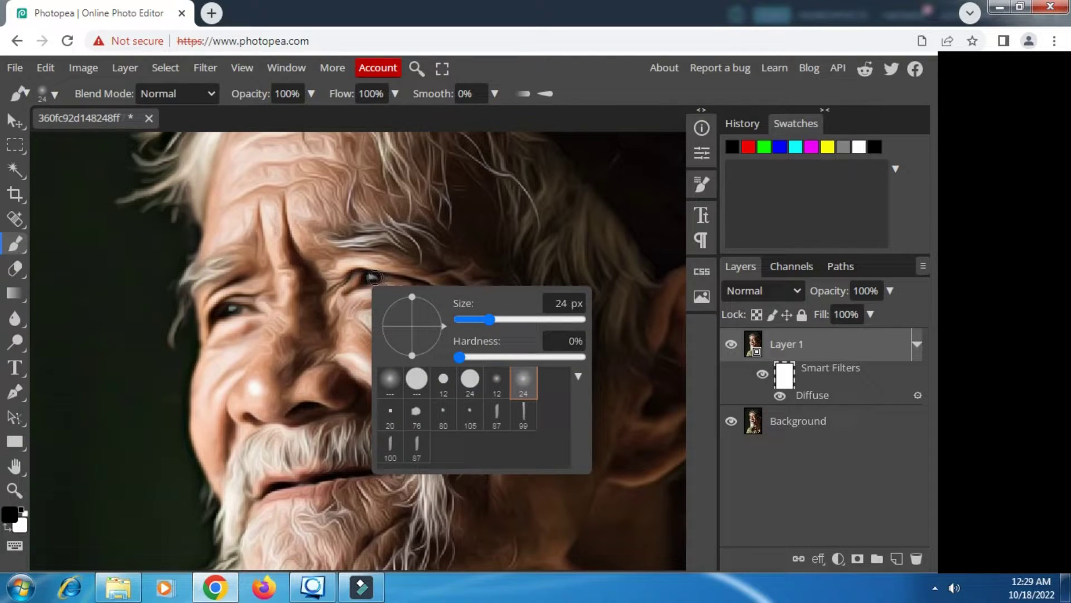
{"action": "left_click", "coordinate": [374, 277]}
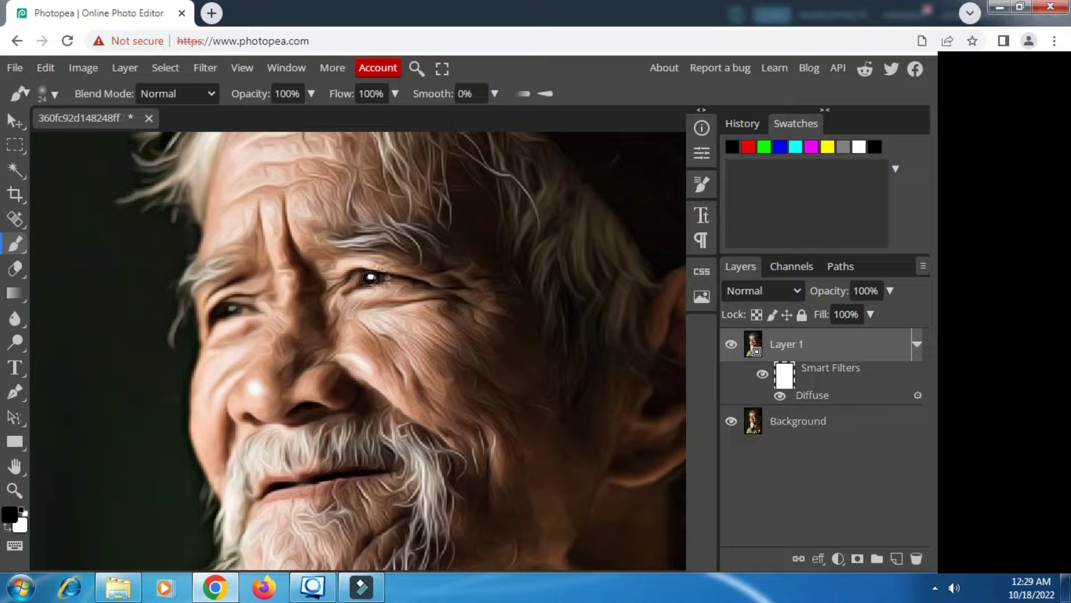
{"action": "left_click", "coordinate": [237, 308]}
Step: Convert Layer 1 into a new smart object, baking in the masked Diffuse filter
{"action": "right_click", "coordinate": [775, 345]}
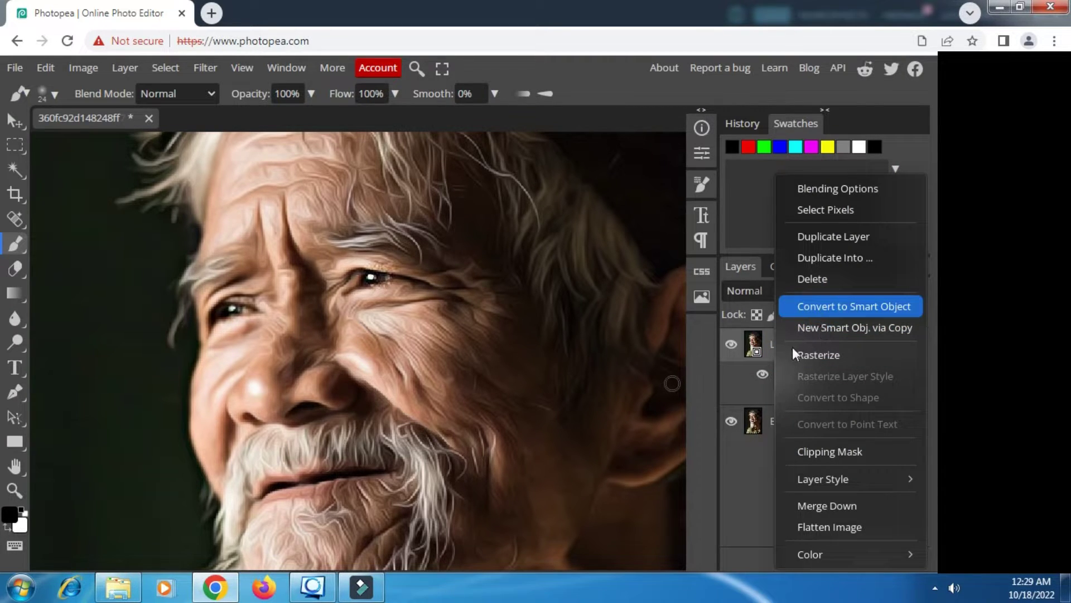
{"action": "left_click", "coordinate": [746, 371]}
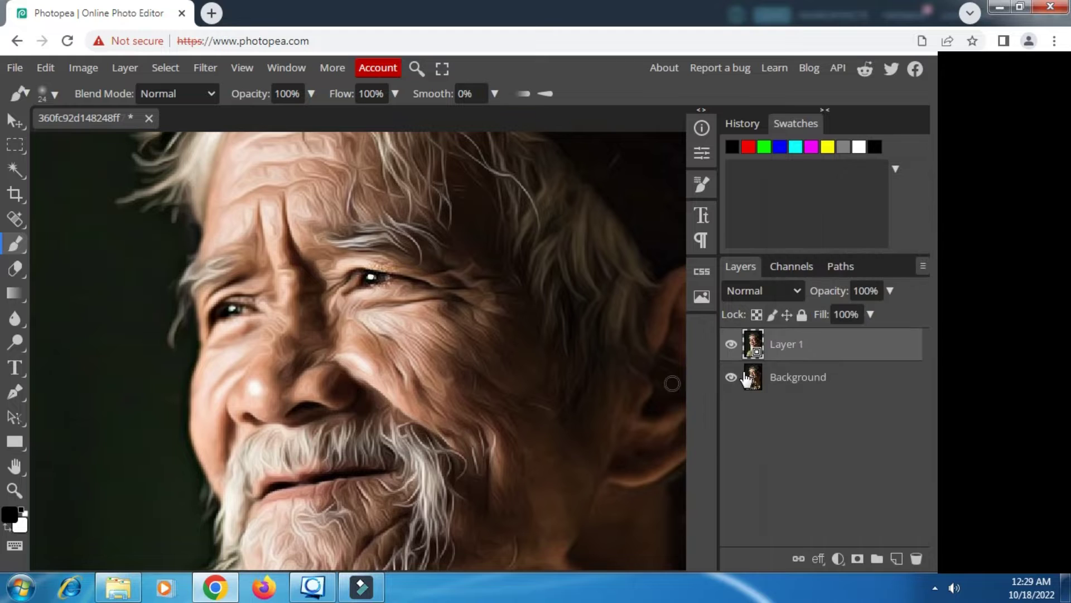
{"action": "scroll", "coordinate": [599, 349], "scroll_direction": "down", "scroll_amount": 3}
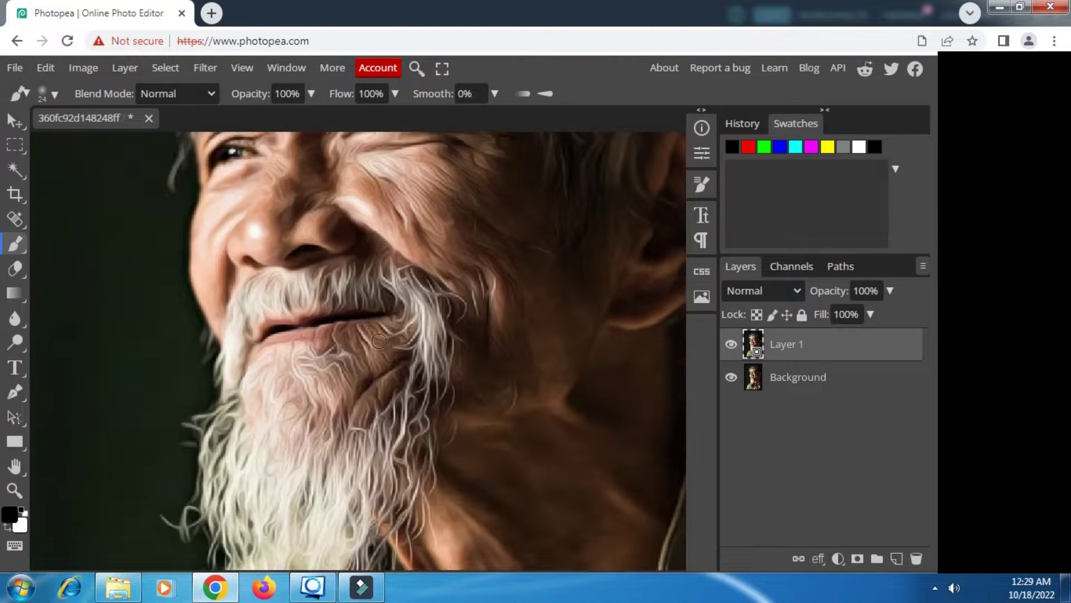
{"action": "scroll", "coordinate": [600, 350], "scroll_direction": "down", "scroll_amount": 2}
{"action": "scroll", "coordinate": [380, 341], "scroll_direction": "up", "scroll_amount": 5}
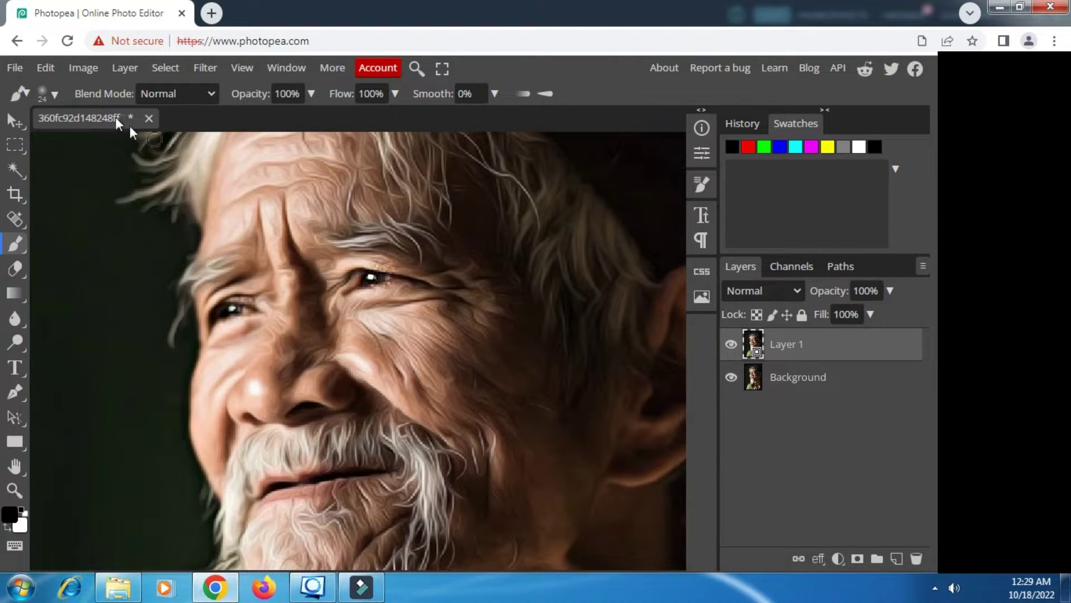
{"action": "left_click", "coordinate": [205, 68]}
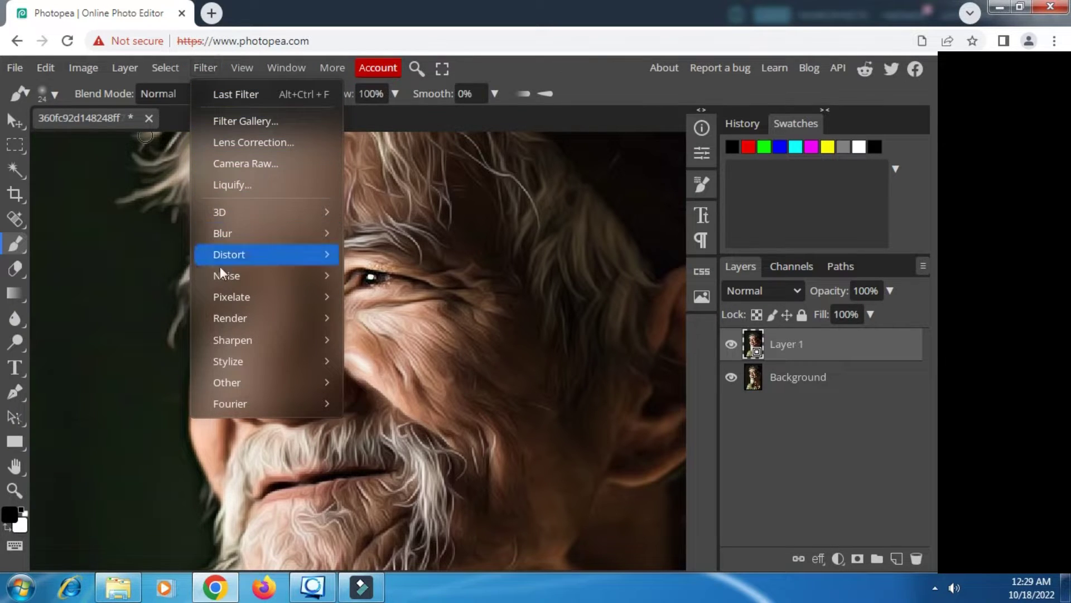
{"action": "mouse_move", "coordinate": [227, 361]}
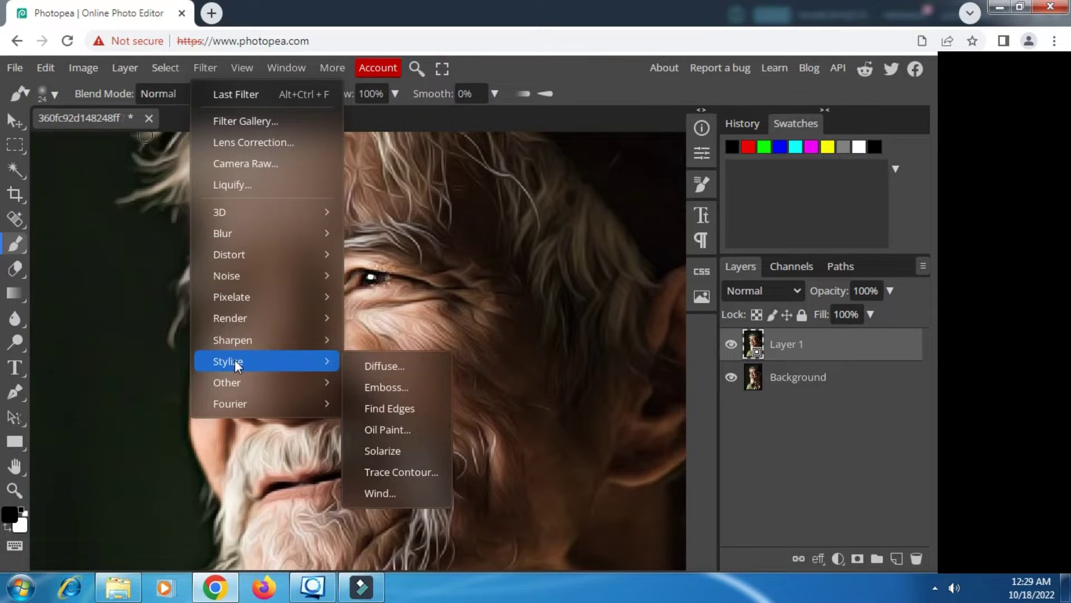
Step: Apply an Oil Paint smart filter to Layer 1 with Shine set to 0.0
{"action": "left_click", "coordinate": [390, 427]}
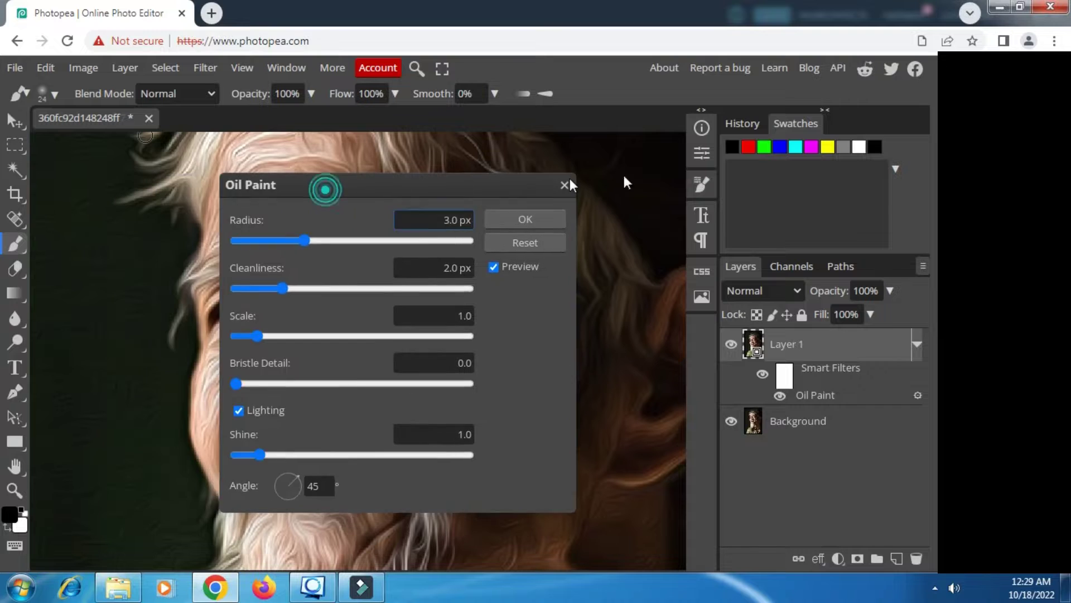
{"action": "left_click_drag", "start_coordinate": [329, 197], "coordinate": [725, 178]}
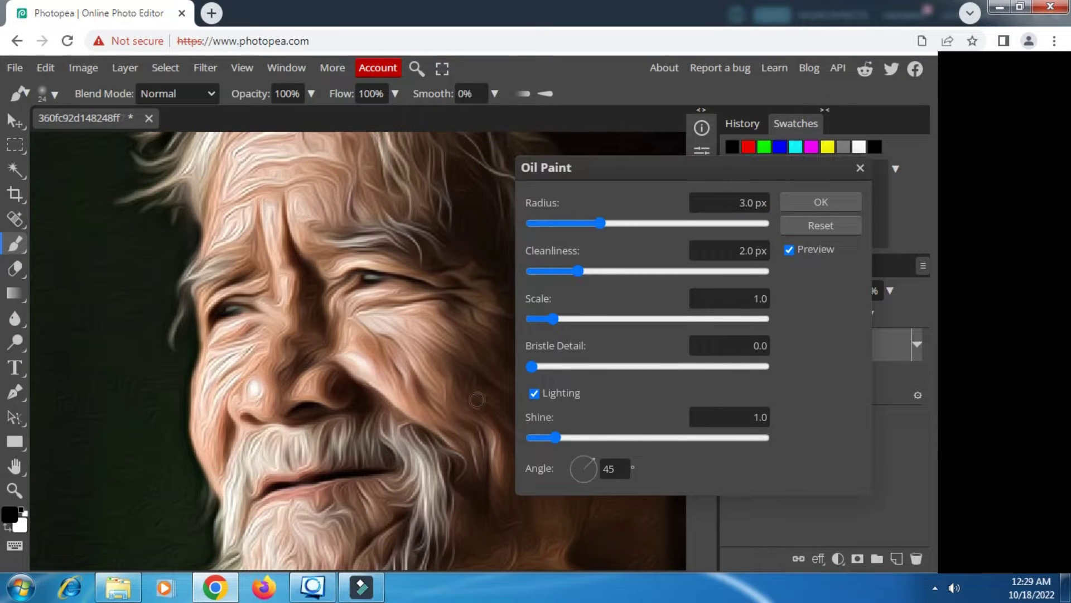
{"action": "left_click", "coordinate": [531, 437]}
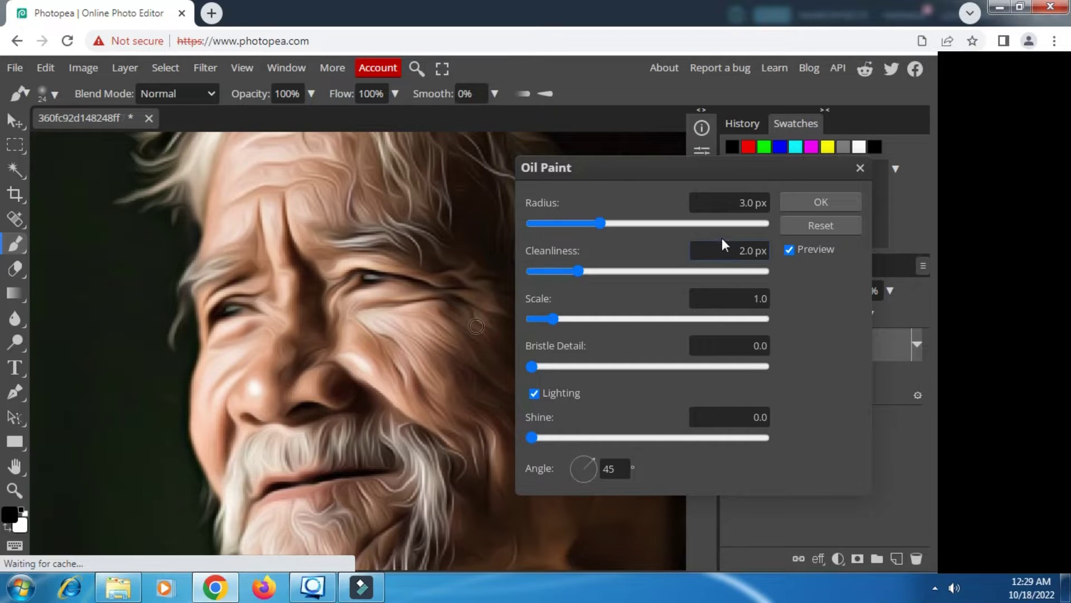
{"action": "left_click", "coordinate": [818, 201]}
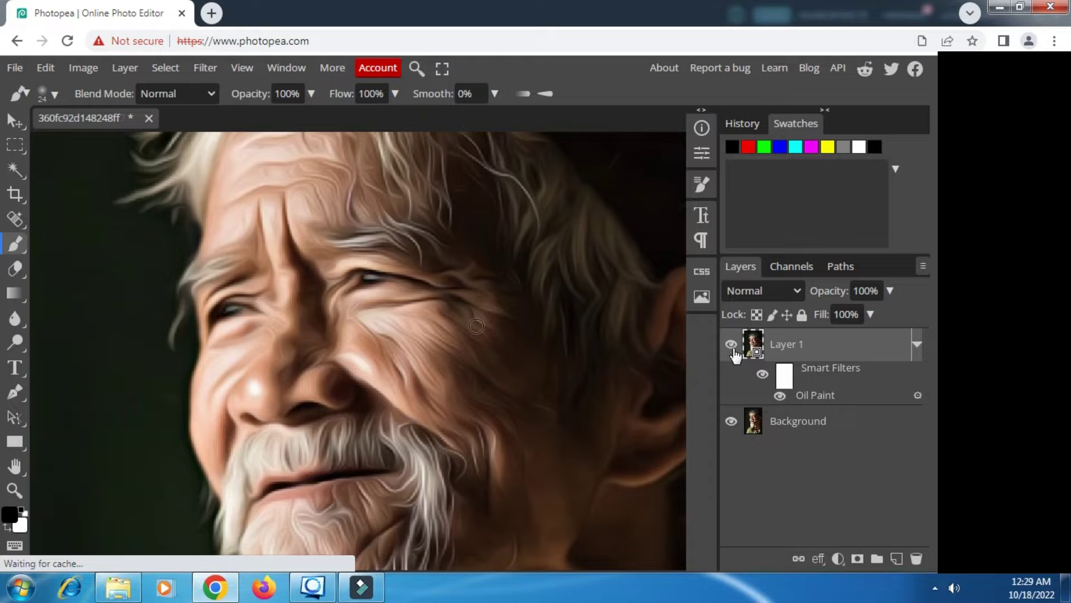
Step: Paint the Oil Paint filter mask black around the eyes to restore sharpness
{"action": "left_click", "coordinate": [781, 374]}
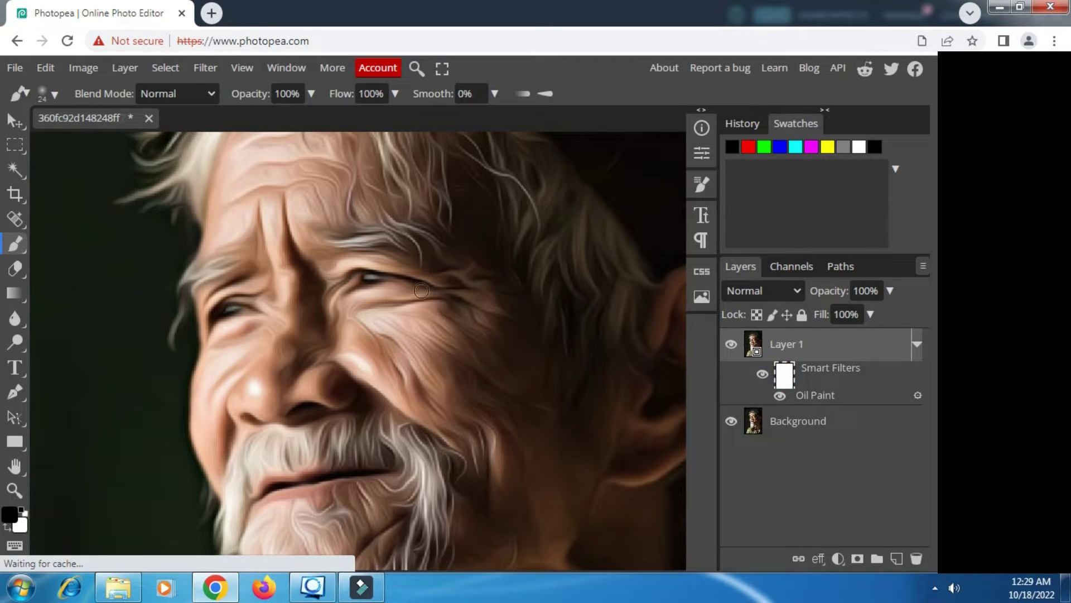
{"action": "left_click_drag", "start_coordinate": [421, 290], "coordinate": [369, 278]}
{"action": "left_click_drag", "start_coordinate": [246, 315], "coordinate": [224, 312]}
Step: Enlarge the brush to 70 px
{"action": "scroll", "coordinate": [368, 352], "scroll_direction": "up", "scroll_amount": 5}
{"action": "scroll", "coordinate": [378, 353], "scroll_direction": "down", "scroll_amount": 5}
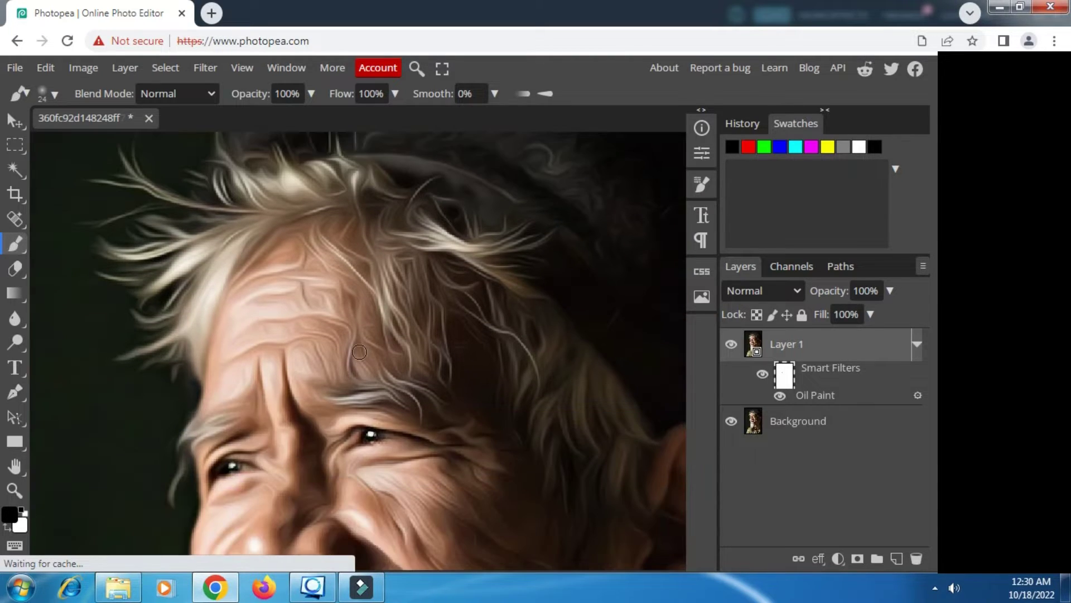
{"action": "right_click", "coordinate": [360, 322]}
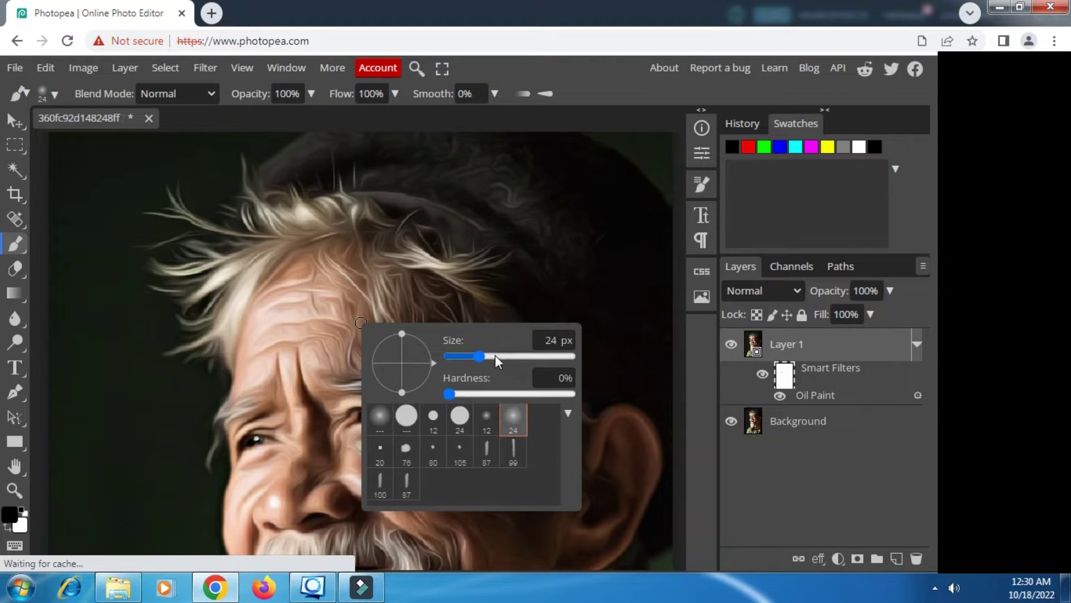
{"action": "left_click_drag", "start_coordinate": [480, 356], "coordinate": [495, 356]}
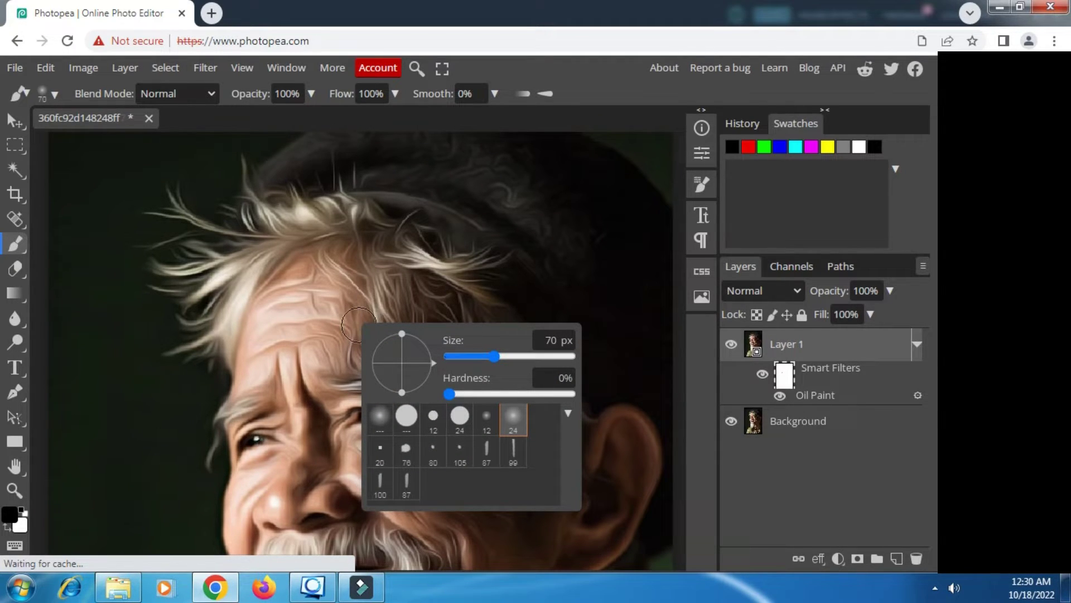
Step: Paint the Oil Paint mask black over the cheek, beard, mouth and hair
{"action": "scroll", "coordinate": [445, 264], "scroll_direction": "down", "scroll_amount": 3}
{"action": "scroll", "coordinate": [445, 265], "scroll_direction": "down", "scroll_amount": 2}
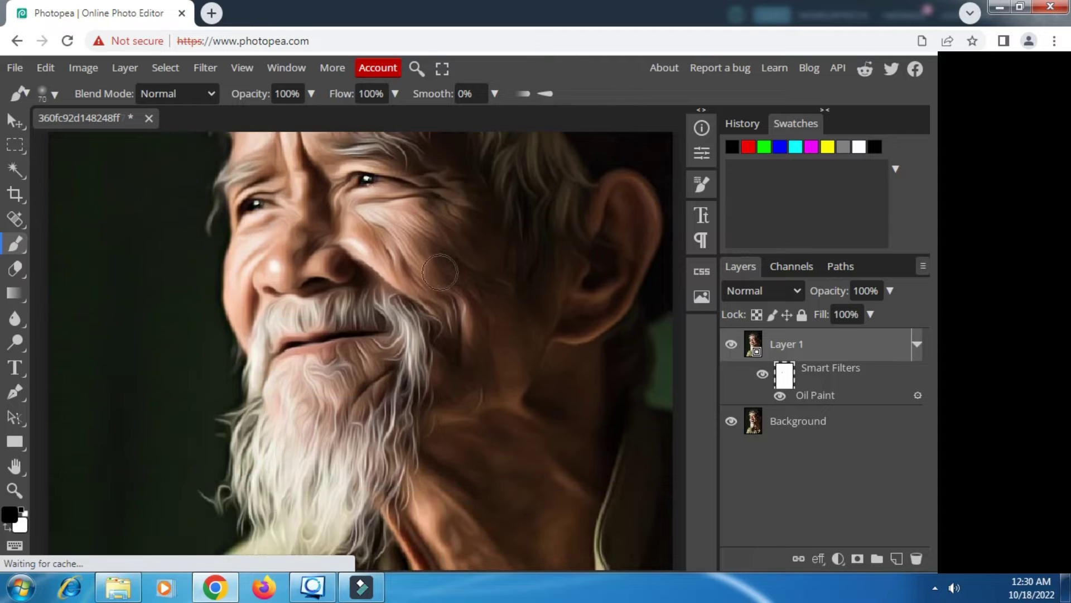
{"action": "left_click", "coordinate": [406, 317]}
{"action": "mouse_move", "coordinate": [408, 348]}
{"action": "left_mouse_down"}
{"action": "mouse_move", "coordinate": [283, 447]}
{"action": "mouse_move", "coordinate": [385, 433]}
{"action": "left_mouse_up"}
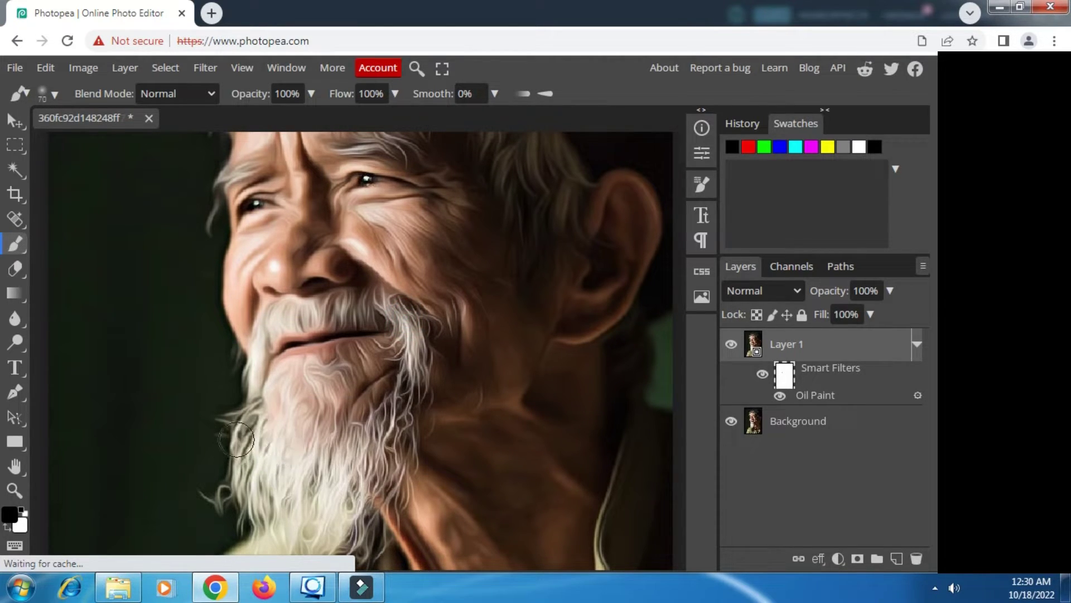
{"action": "scroll", "coordinate": [385, 433], "scroll_direction": "down", "scroll_amount": 4}
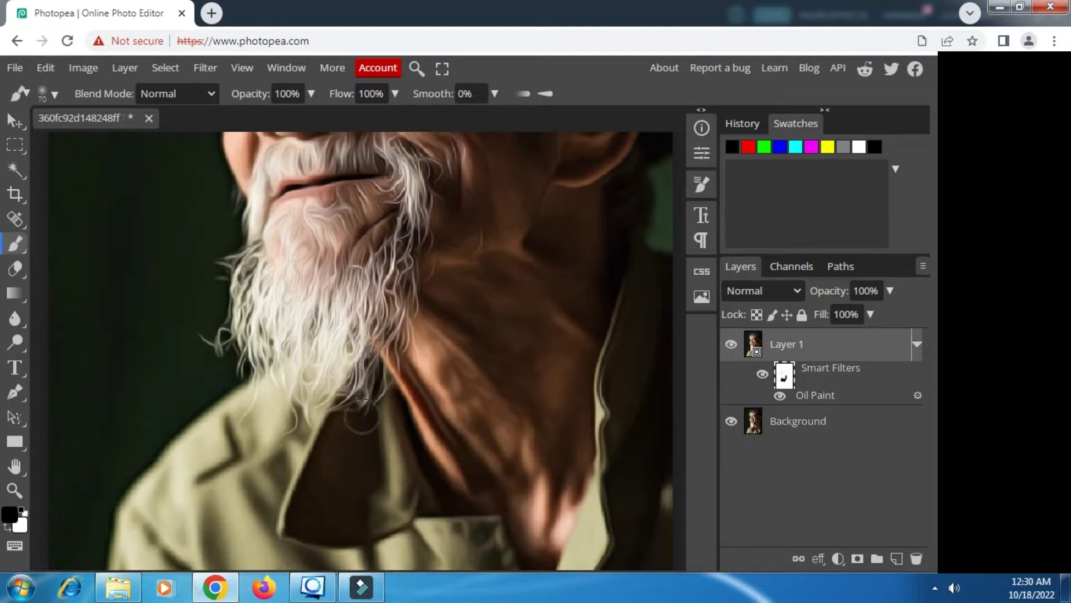
{"action": "left_click_drag", "start_coordinate": [330, 362], "coordinate": [312, 383]}
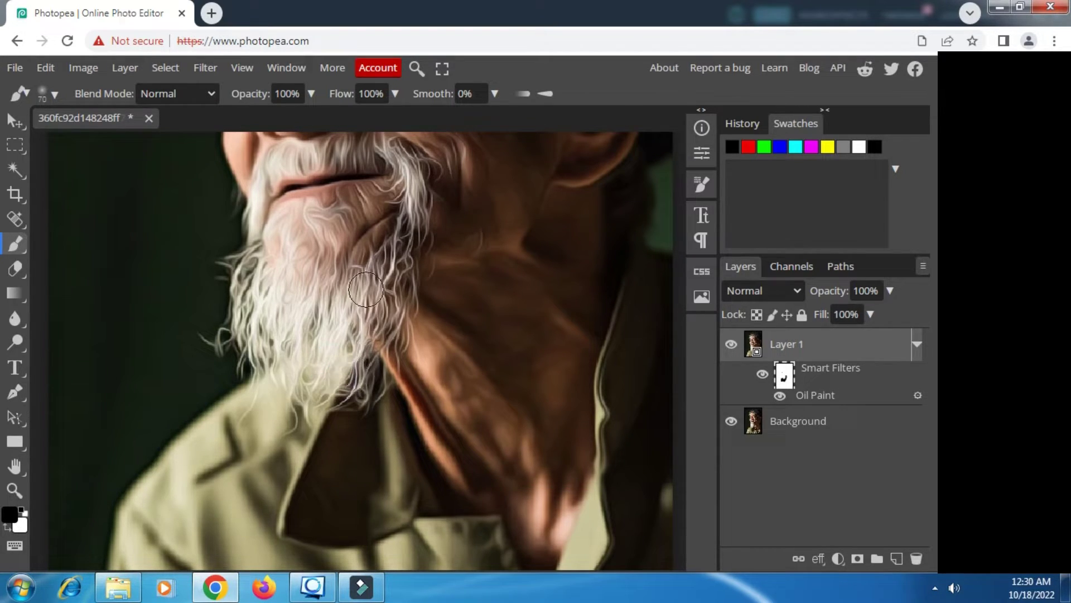
{"action": "scroll", "coordinate": [356, 276], "scroll_direction": "up", "scroll_amount": 3}
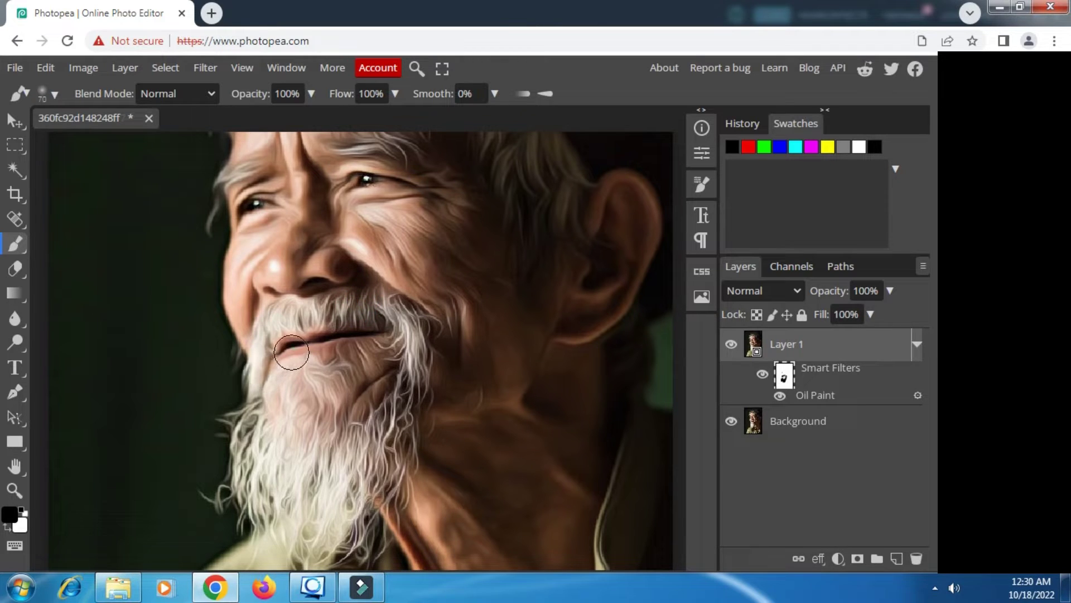
{"action": "scroll", "coordinate": [357, 335], "scroll_direction": "up", "scroll_amount": 3}
{"action": "scroll", "coordinate": [339, 300], "scroll_direction": "up", "scroll_amount": 2}
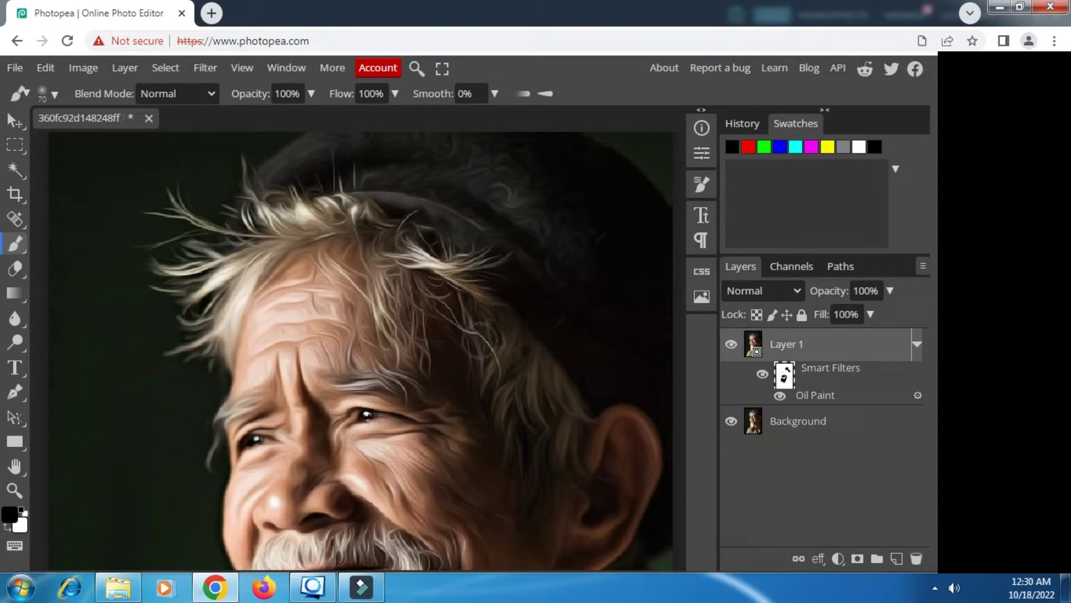
{"action": "scroll", "coordinate": [536, 394], "scroll_direction": "down", "scroll_amount": 4}
{"action": "scroll", "coordinate": [536, 385], "scroll_direction": "down", "scroll_amount": 3}
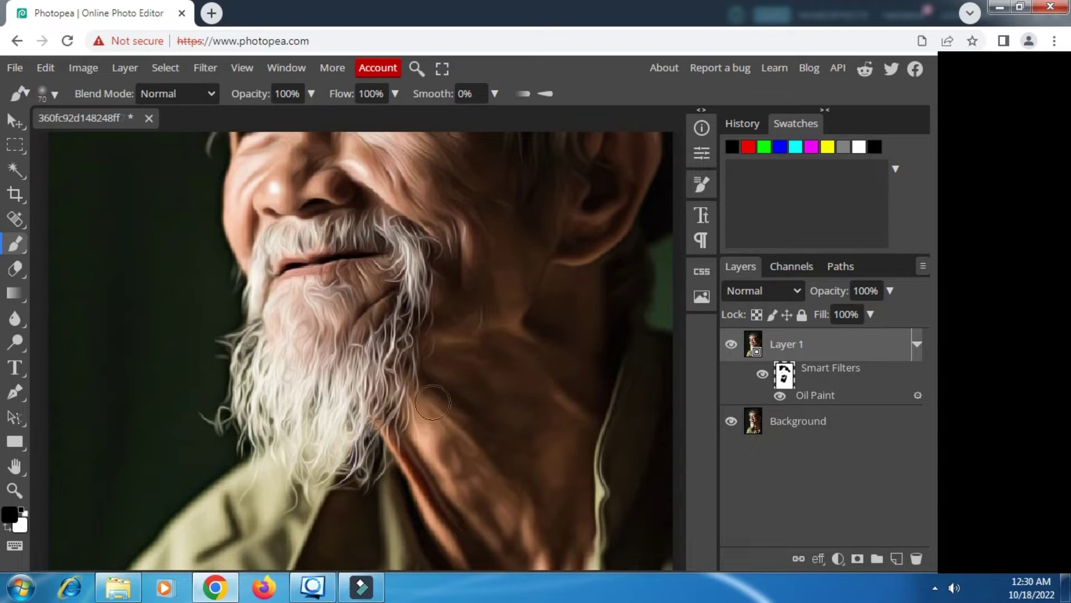
{"action": "scroll", "coordinate": [384, 352], "scroll_direction": "up", "scroll_amount": 4}
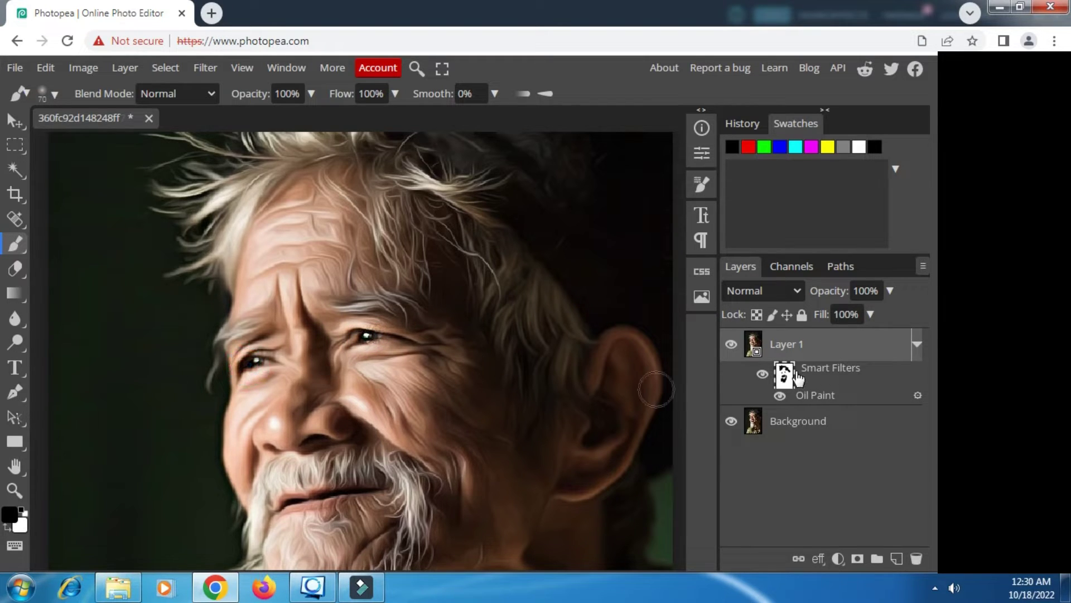
Step: Convert Layer 1 to a smart object, baking in the masked Oil Paint
{"action": "right_click", "coordinate": [784, 349]}
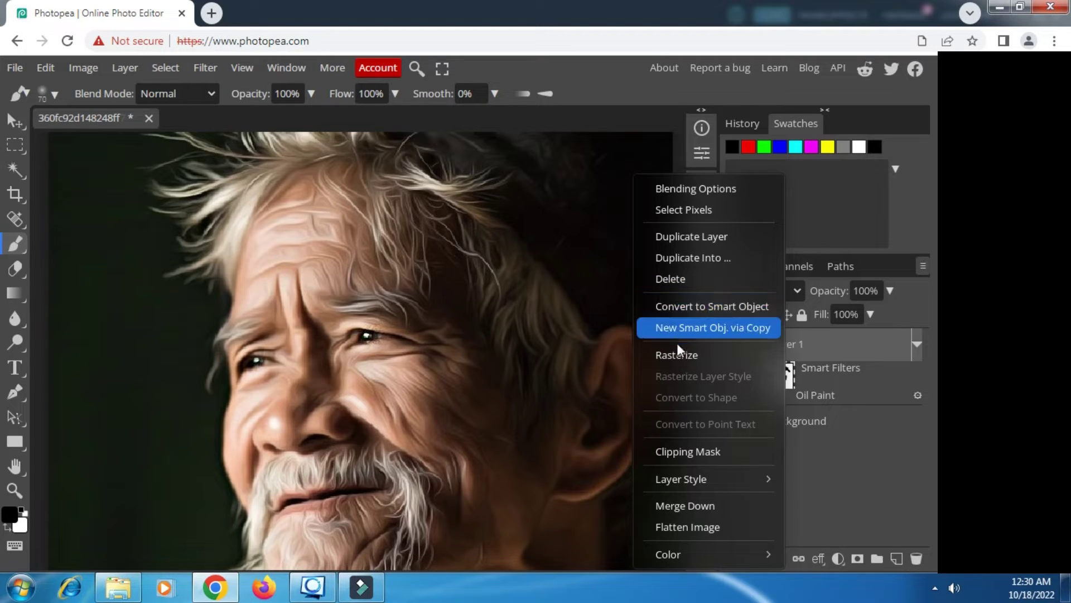
{"action": "left_click", "coordinate": [723, 353]}
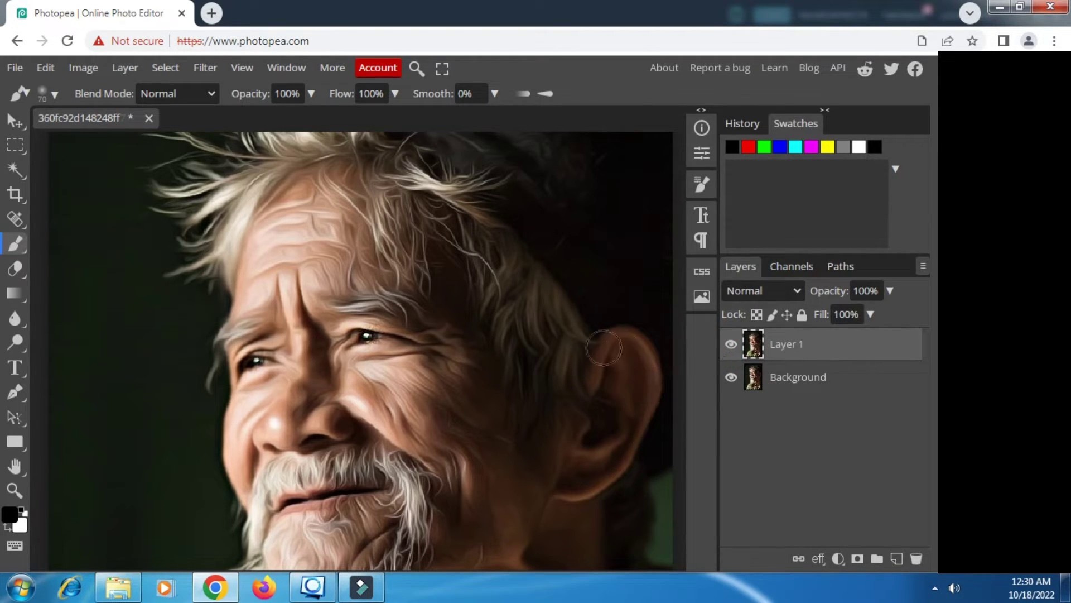
{"action": "scroll", "coordinate": [563, 347], "scroll_direction": "down", "scroll_amount": 3}
{"action": "scroll", "coordinate": [564, 348], "scroll_direction": "up", "scroll_amount": 1}
Step: Duplicate Layer 1 to create Layer 1 copy above it
{"action": "scroll", "coordinate": [563, 348], "scroll_direction": "up", "scroll_amount": 2}
{"action": "right_click", "coordinate": [786, 342]}
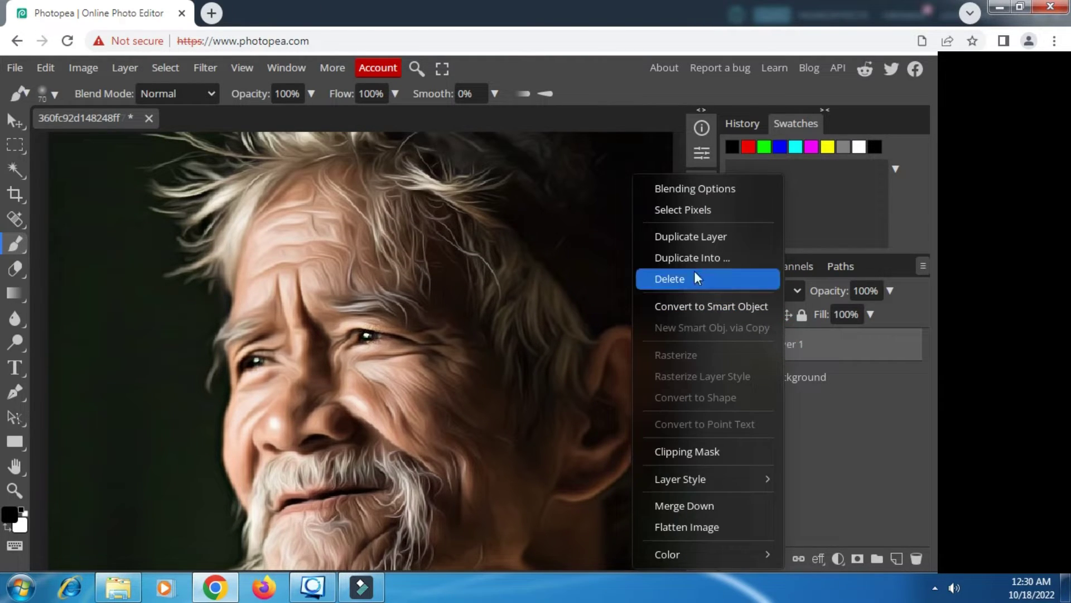
{"action": "left_click", "coordinate": [732, 237]}
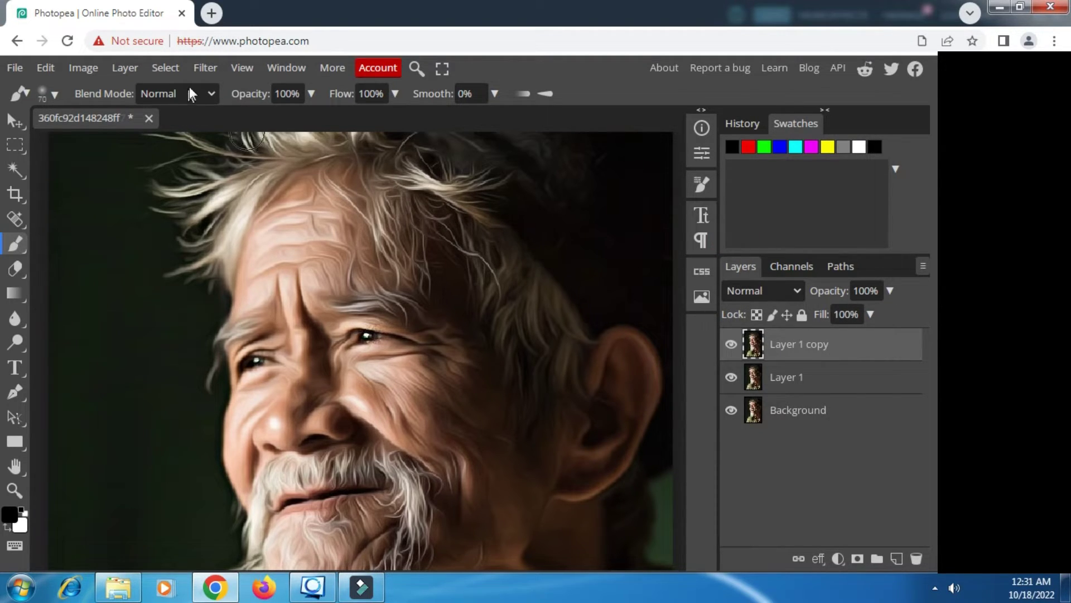
Step: Apply a High Pass filter with about 1.1 px radius to Layer 1 copy
{"action": "left_click", "coordinate": [203, 66]}
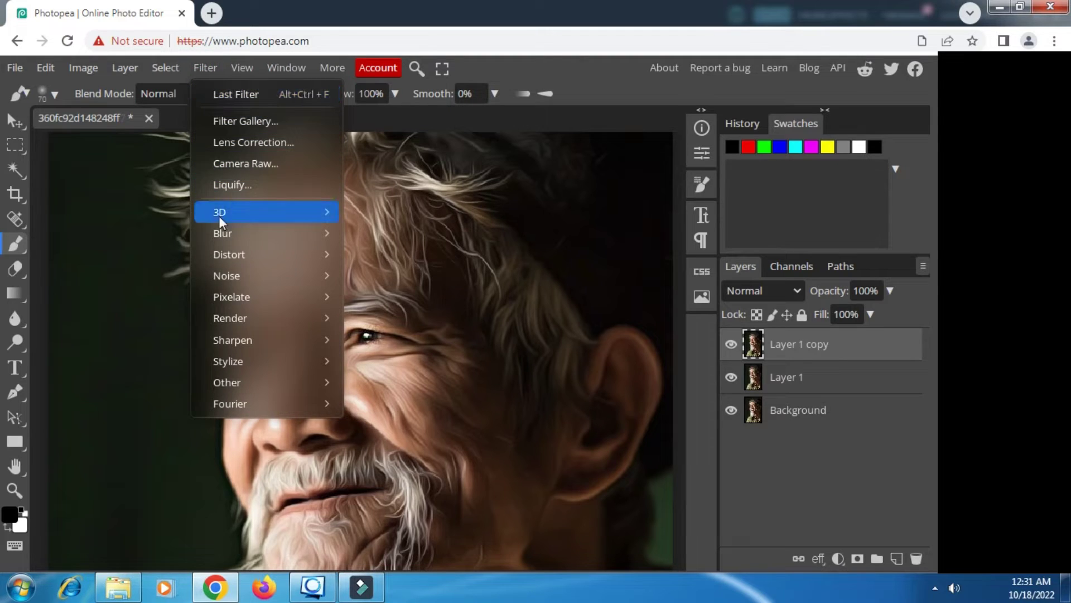
{"action": "mouse_move", "coordinate": [267, 382]}
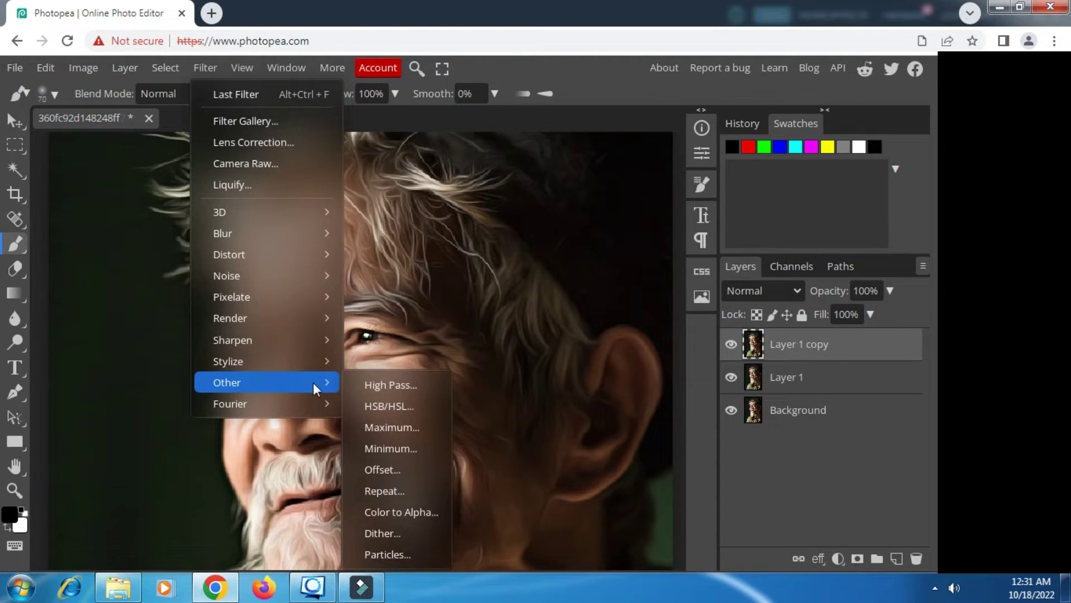
{"action": "left_click", "coordinate": [384, 384]}
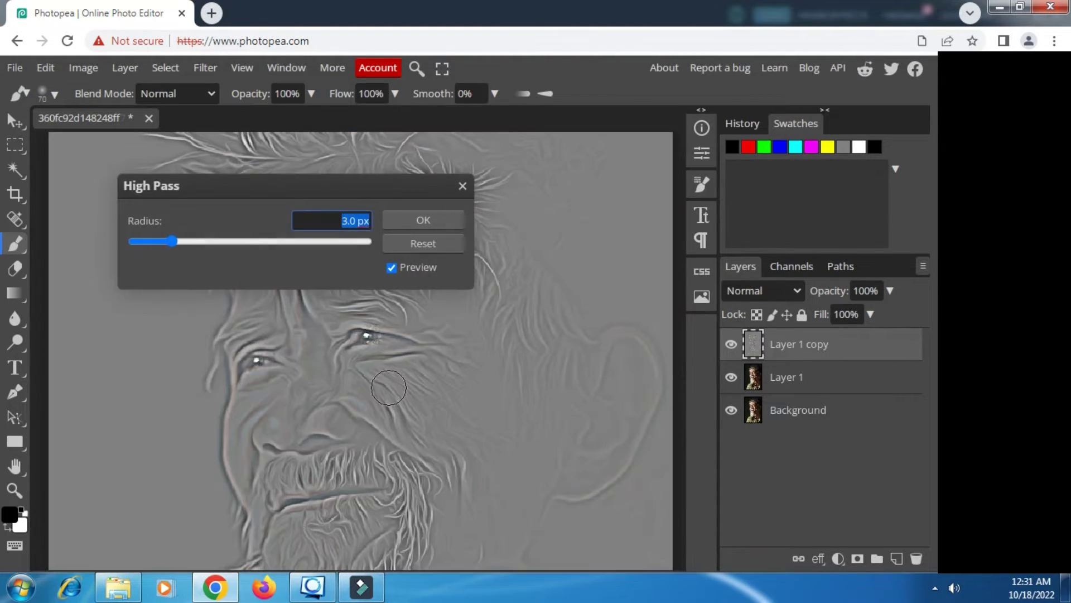
{"action": "left_click_drag", "start_coordinate": [317, 191], "coordinate": [644, 157]}
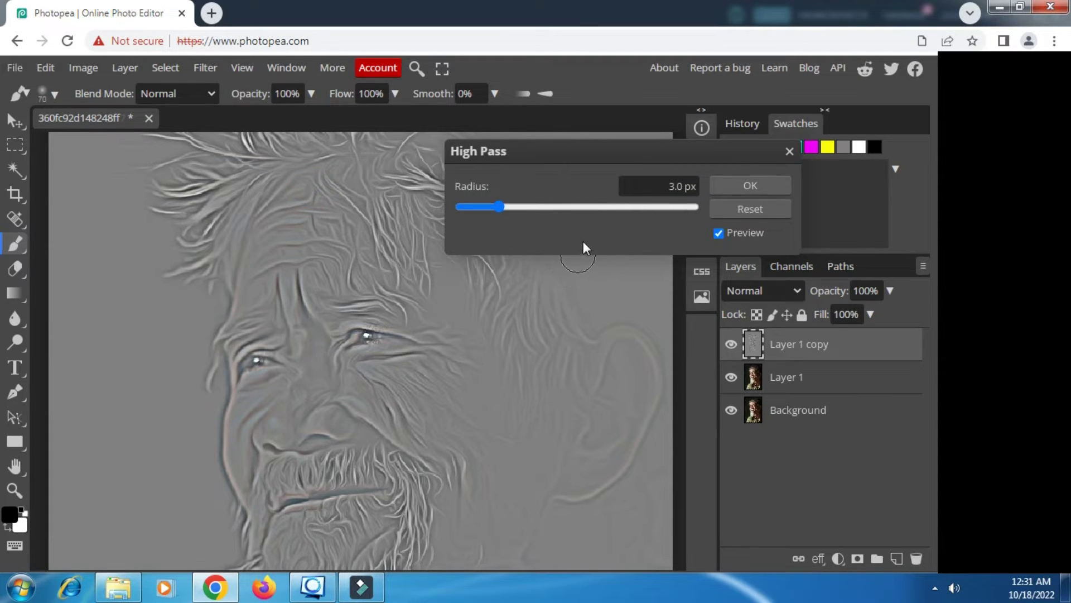
{"action": "left_click", "coordinate": [499, 207]}
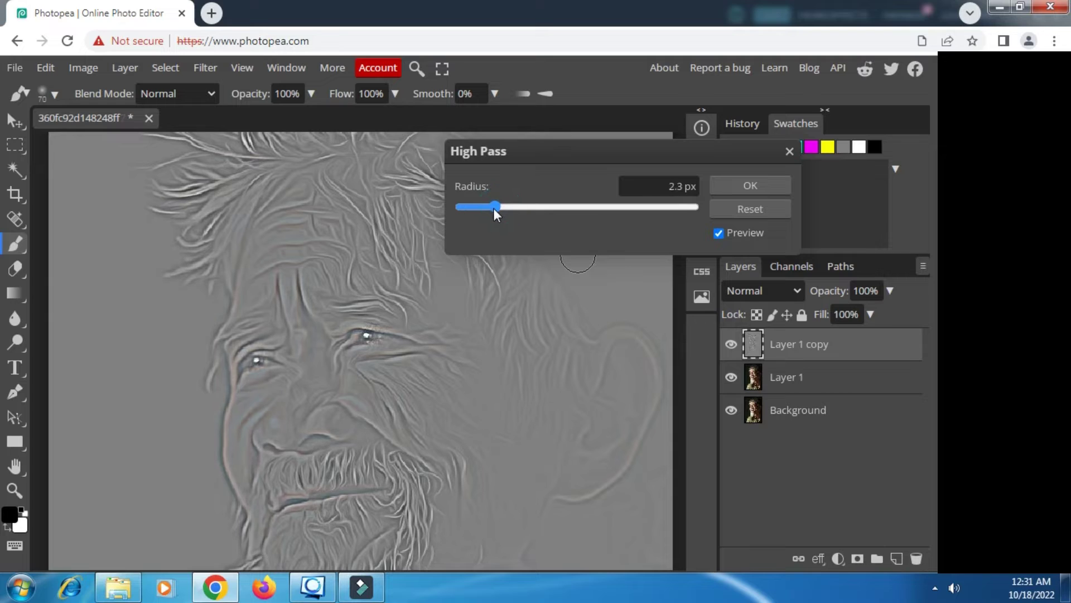
{"action": "left_click_drag", "start_coordinate": [494, 209], "coordinate": [489, 210]}
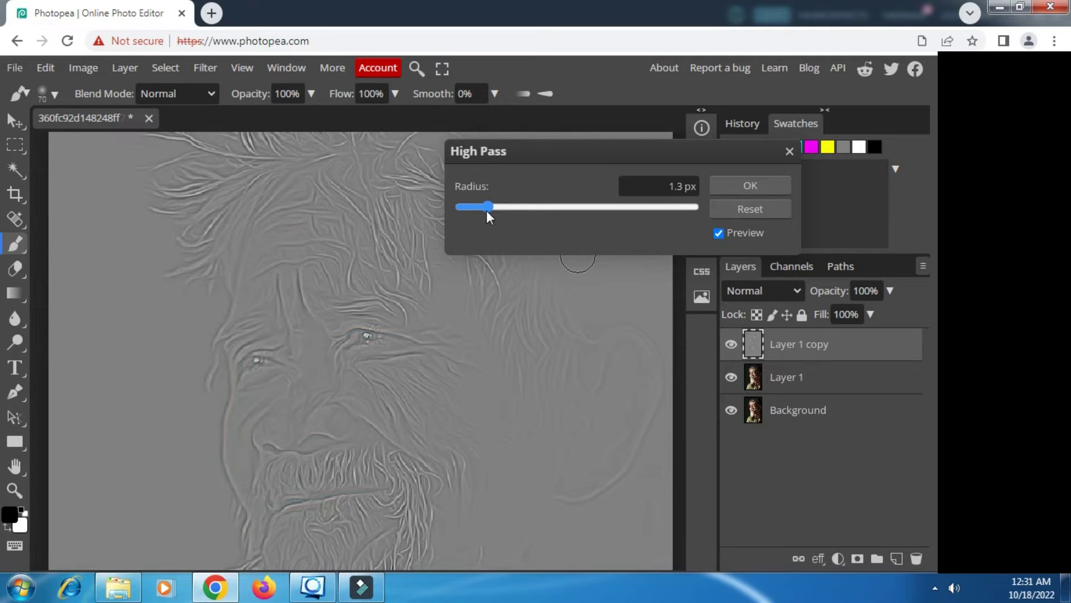
{"action": "left_click_drag", "start_coordinate": [490, 211], "coordinate": [484, 211]}
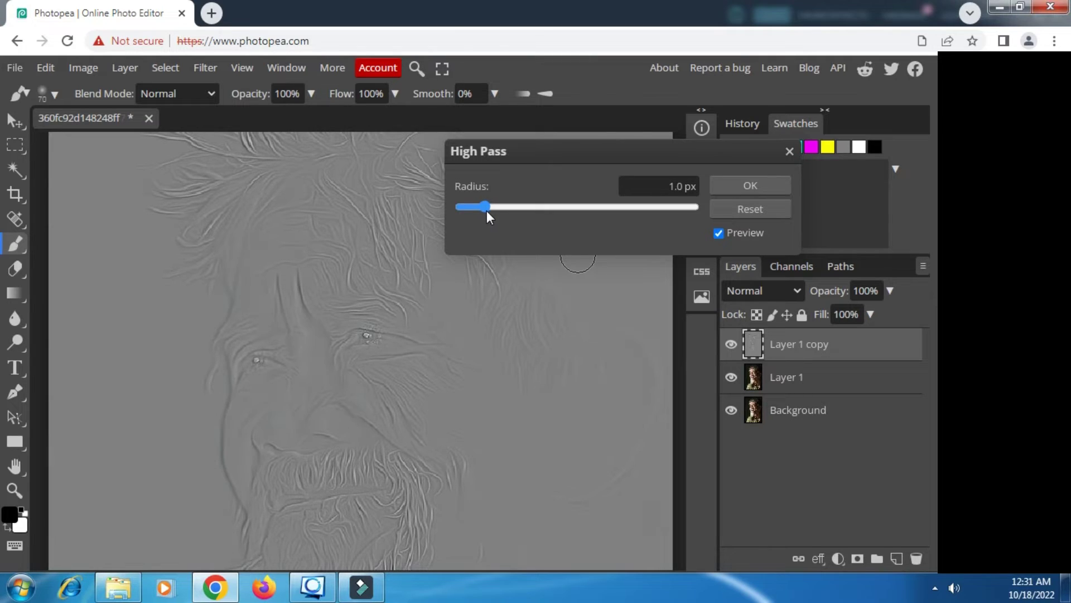
{"action": "left_click", "coordinate": [731, 188]}
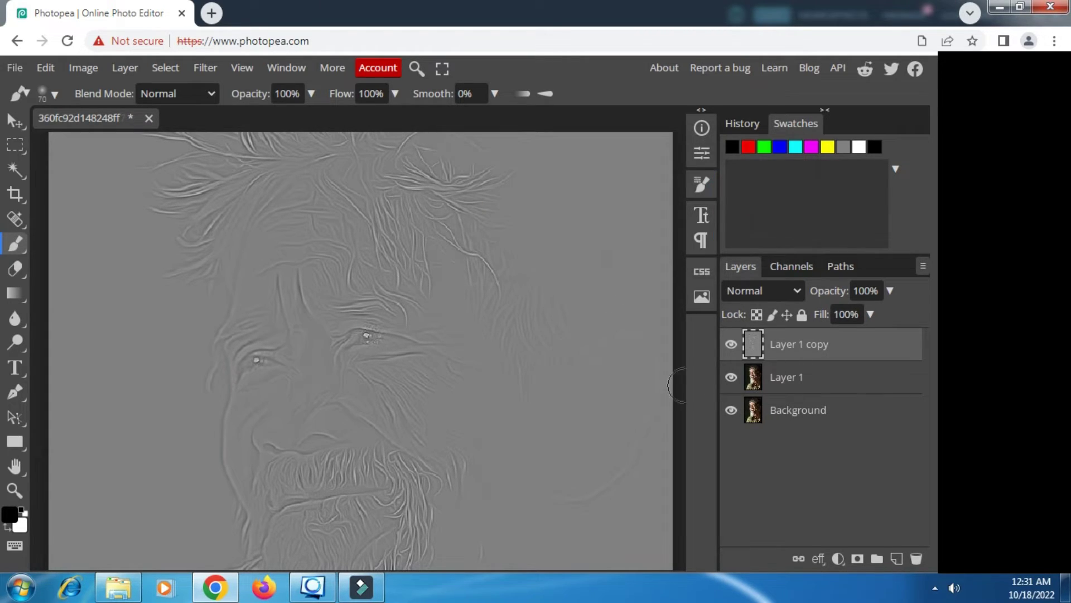
Step: Change Layer 1 copy's blend mode to Overlay to sharpen the portrait's edges
{"action": "left_click", "coordinate": [794, 289]}
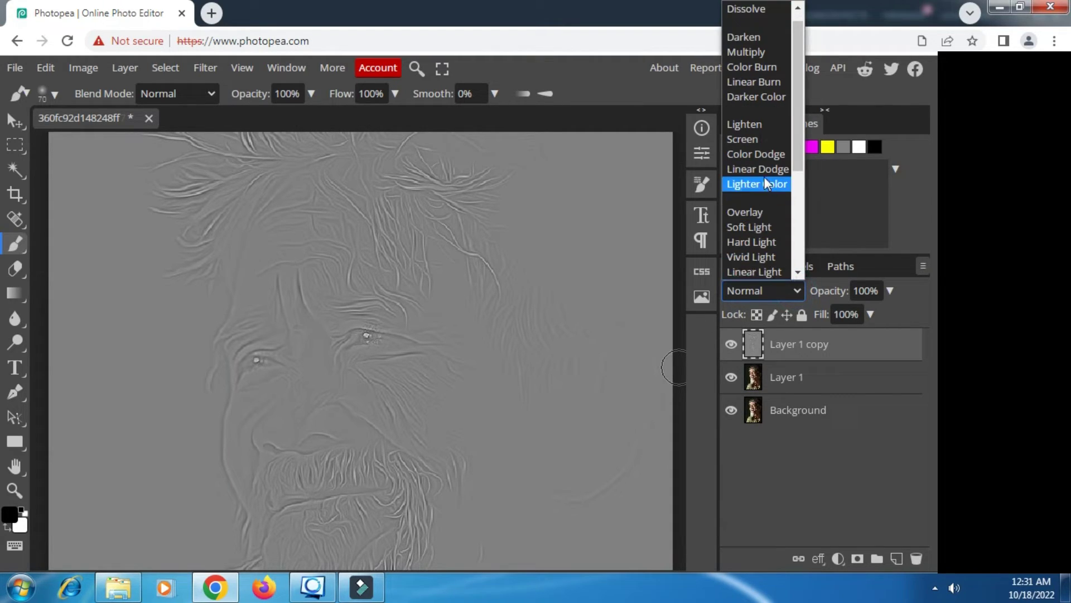
{"action": "left_click", "coordinate": [761, 212]}
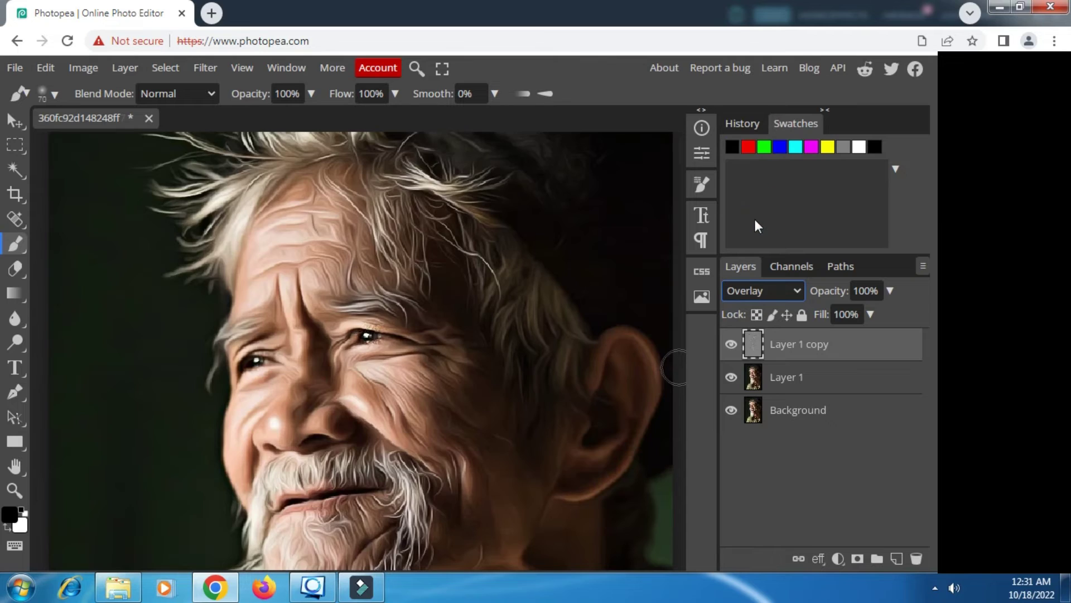
{"action": "scroll", "coordinate": [430, 337], "scroll_direction": "down", "scroll_amount": 2}
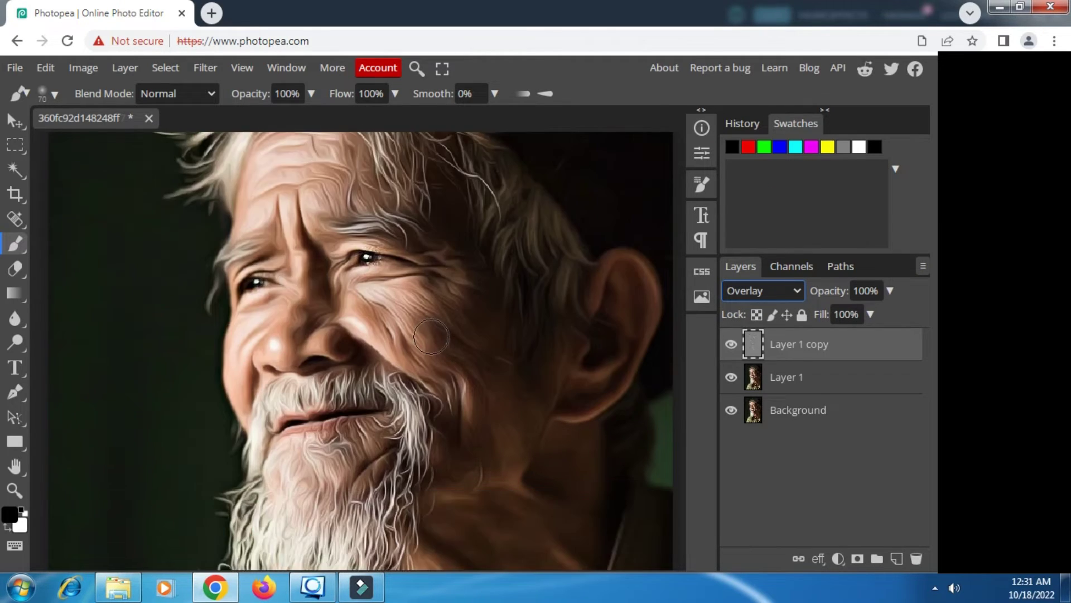
{"action": "scroll", "coordinate": [431, 336], "scroll_direction": "down", "scroll_amount": 2}
{"action": "scroll", "coordinate": [430, 337], "scroll_direction": "up", "scroll_amount": 4}
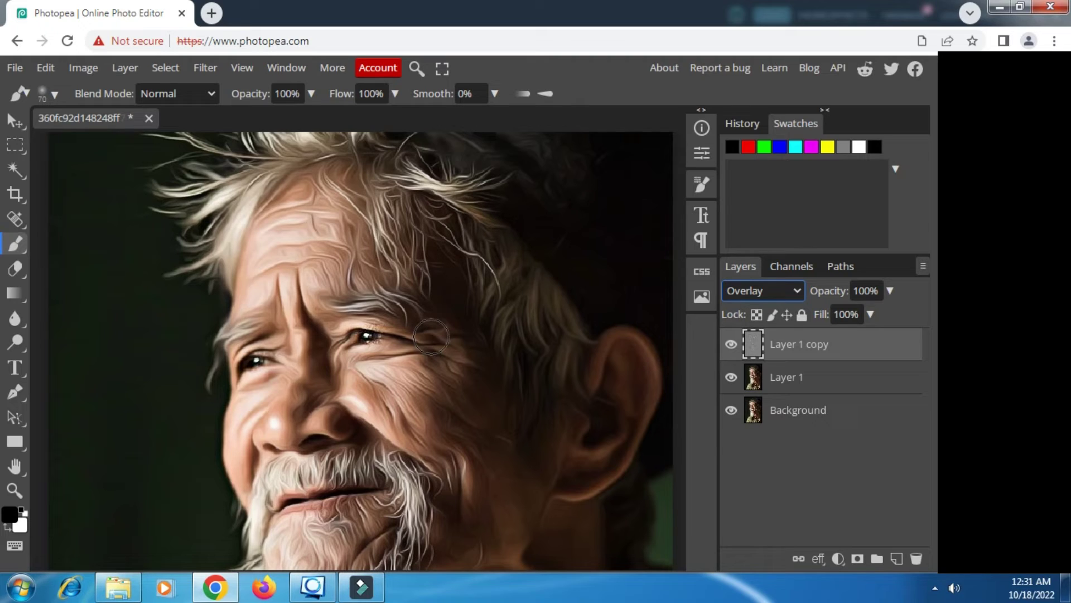
{"action": "scroll", "coordinate": [430, 336], "scroll_direction": "down", "scroll_amount": 2}
{"action": "scroll", "coordinate": [431, 337], "scroll_direction": "down", "scroll_amount": 2}
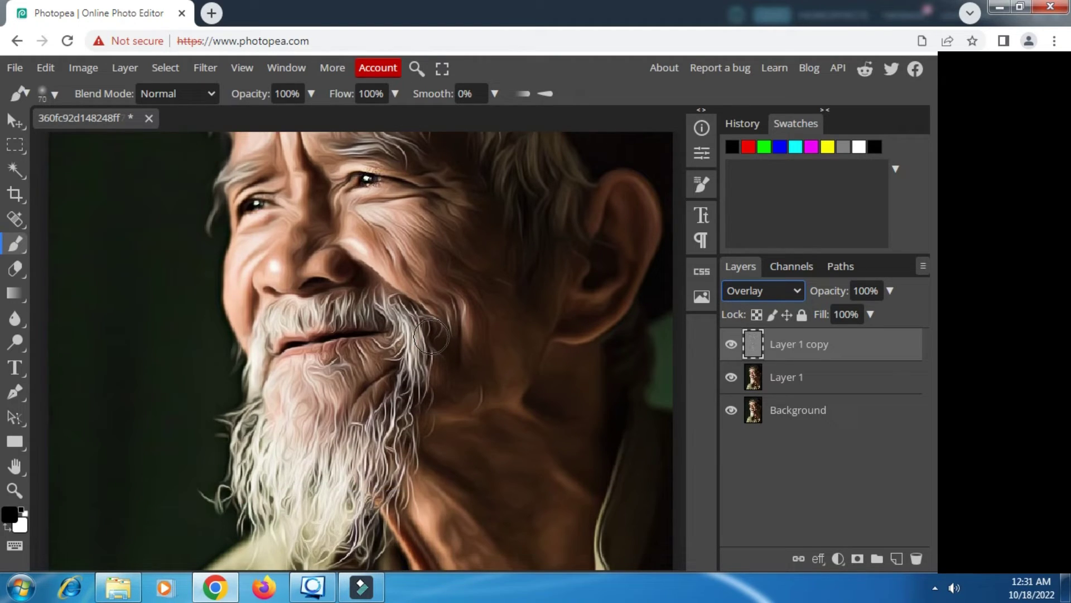
{"action": "scroll", "coordinate": [431, 336], "scroll_direction": "up", "scroll_amount": 2}
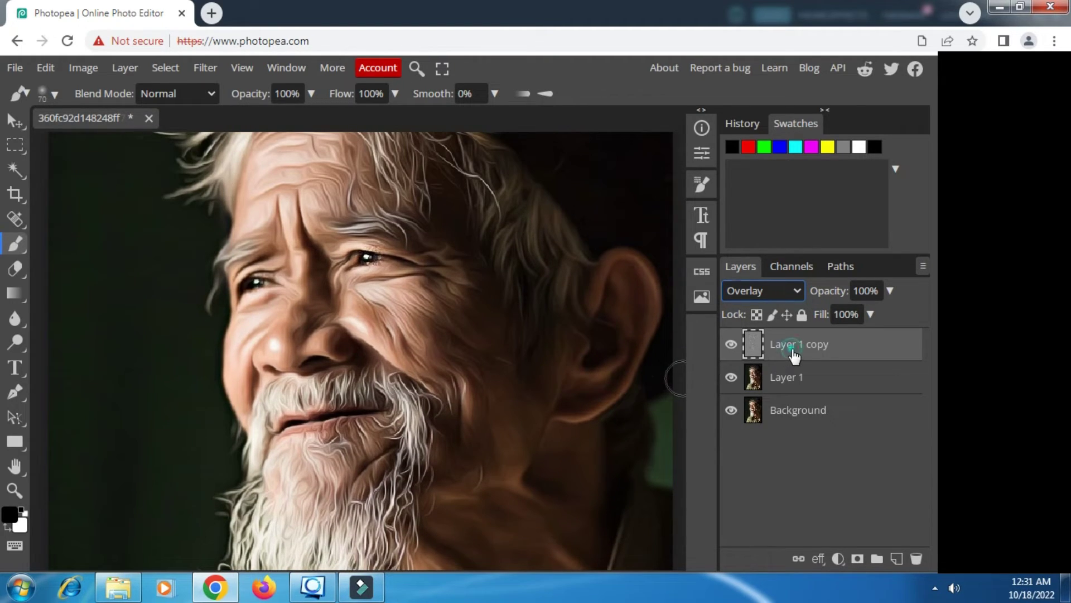
Step: Make Layer 1 copy a clipping mask on Layer 1, then toggle Layer 1's visibility to compare
{"action": "right_click", "coordinate": [773, 351]}
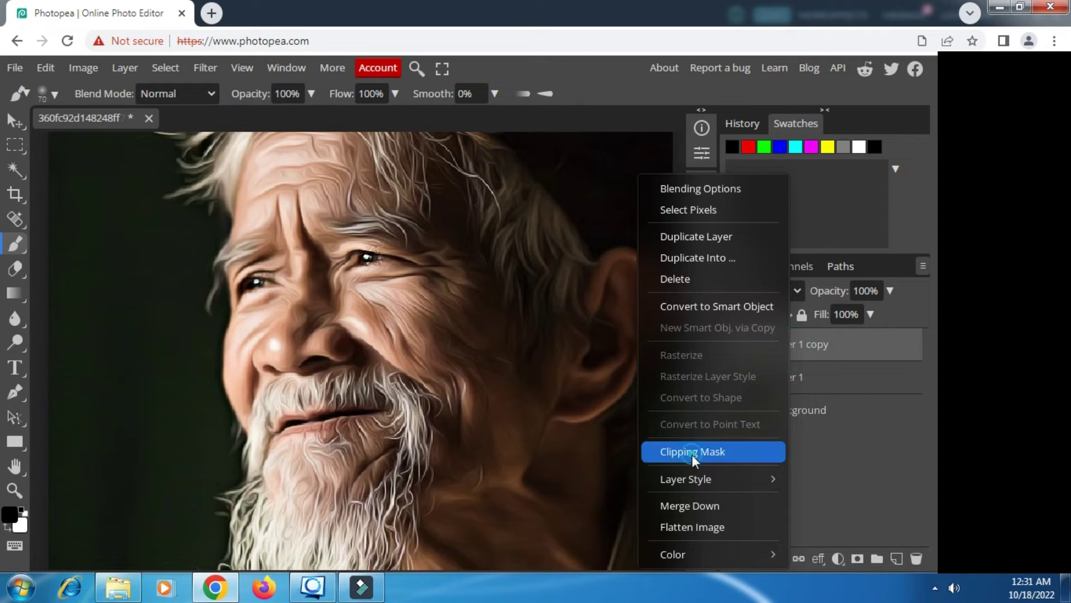
{"action": "left_click", "coordinate": [692, 453]}
{"action": "left_click", "coordinate": [736, 380]}
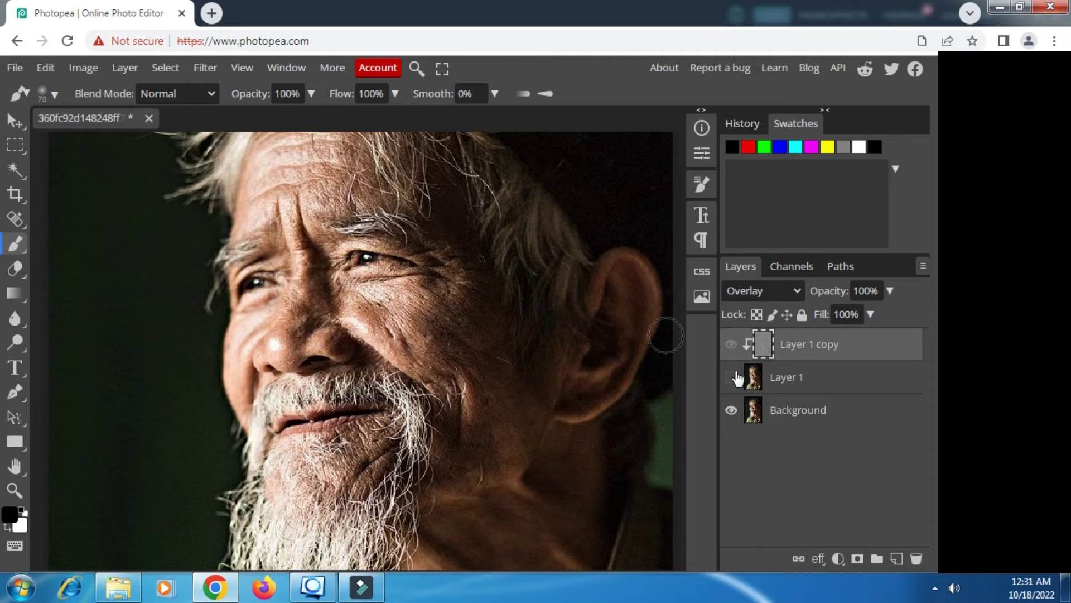
{"action": "left_click", "coordinate": [732, 378]}
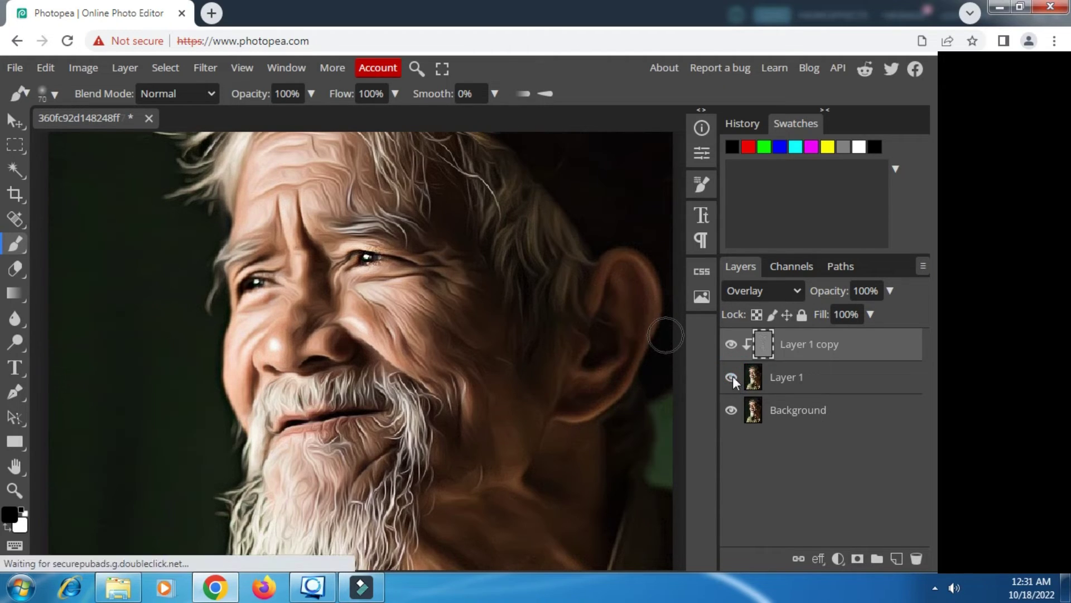
{"action": "scroll", "coordinate": [500, 330], "scroll_direction": "up", "scroll_amount": 3}
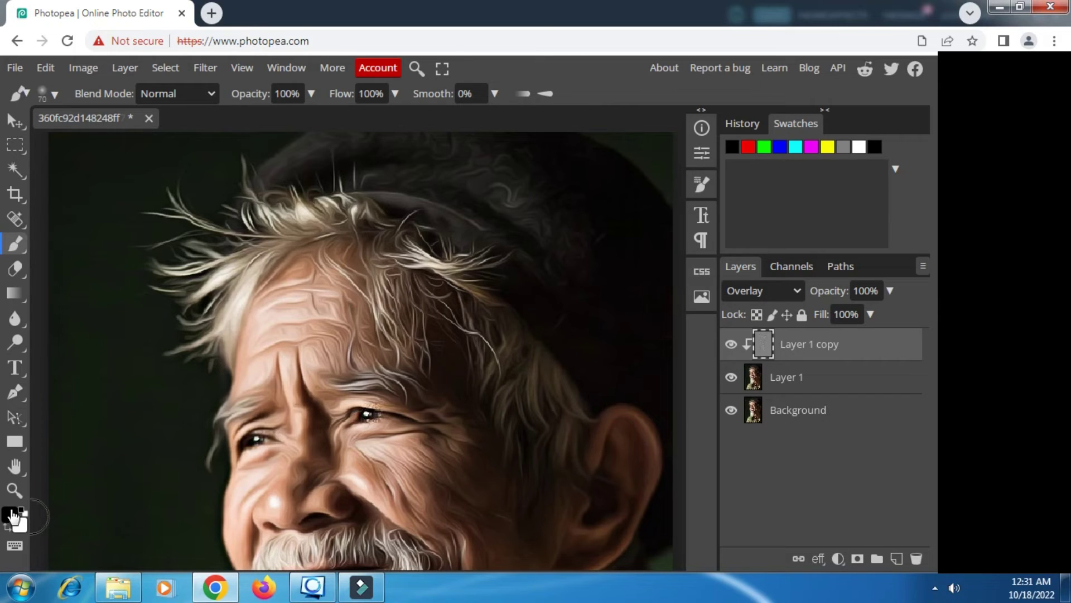
Step: Zoom out to show the whole portrait, then hide and reshow Layer 1 to compare
{"action": "left_click", "coordinate": [20, 488]}
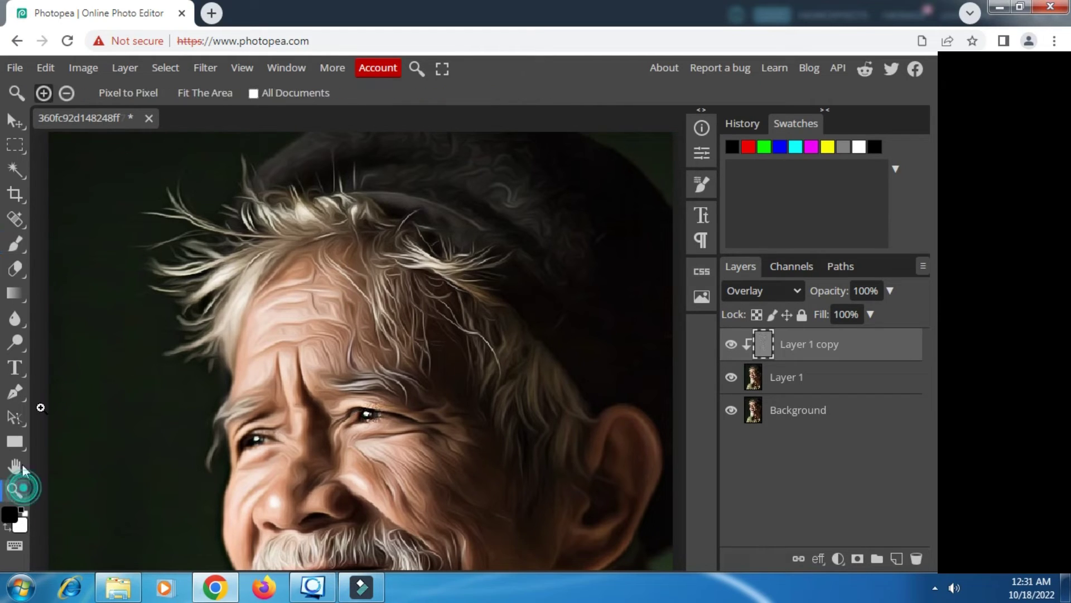
{"action": "left_click", "coordinate": [66, 96]}
{"action": "left_click", "coordinate": [272, 258]}
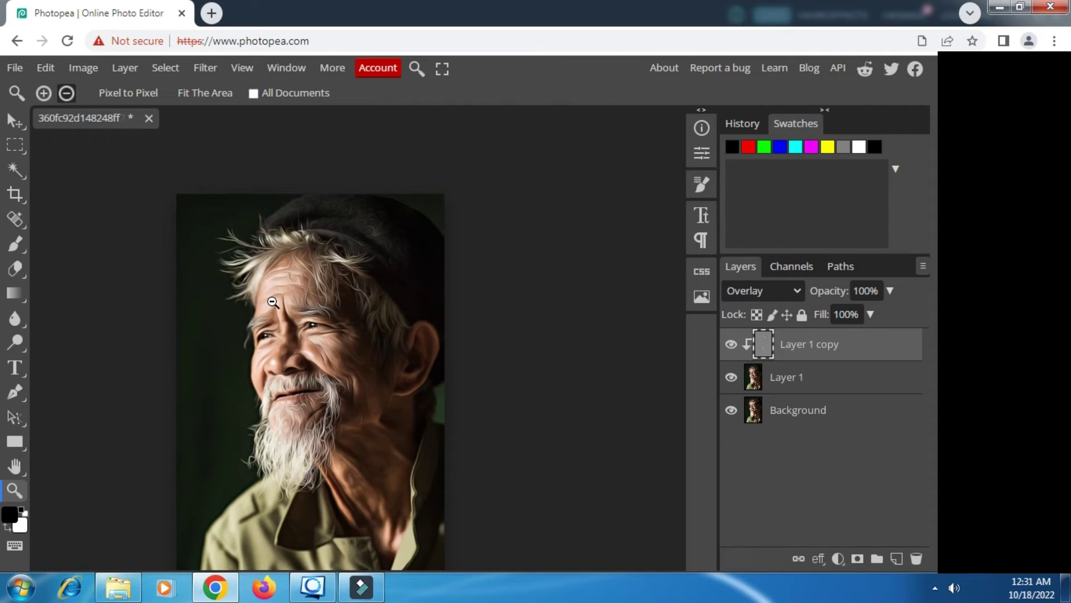
{"action": "left_click", "coordinate": [732, 377]}
{"action": "left_click", "coordinate": [732, 377]}
Step: Export the 683 × 1024 portrait as a JPG at 100% quality and save it
{"action": "left_click", "coordinate": [13, 69]}
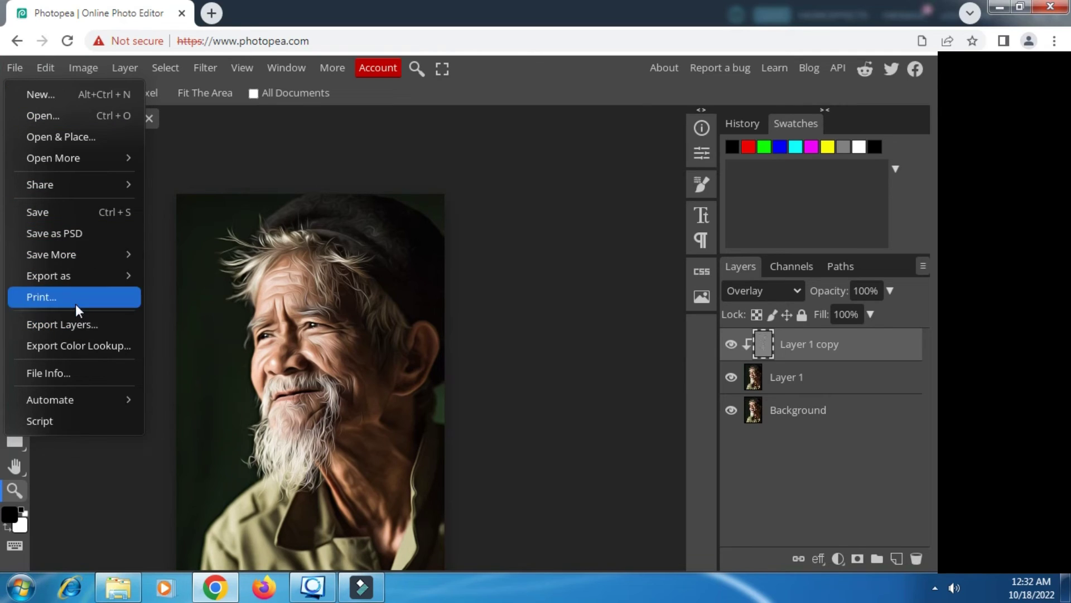
{"action": "mouse_move", "coordinate": [49, 275]}
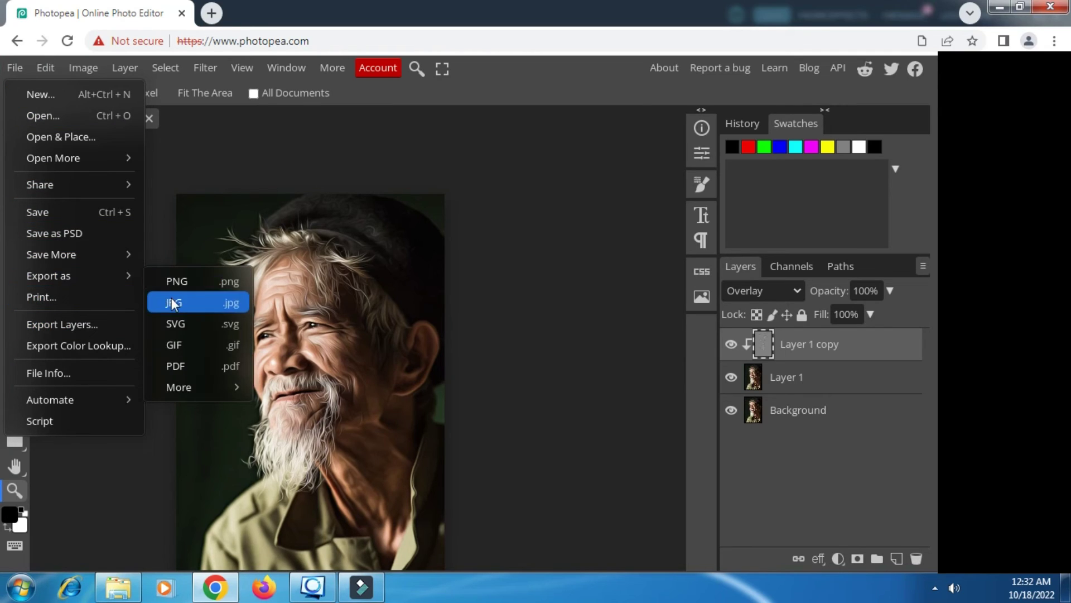
{"action": "left_click", "coordinate": [172, 302]}
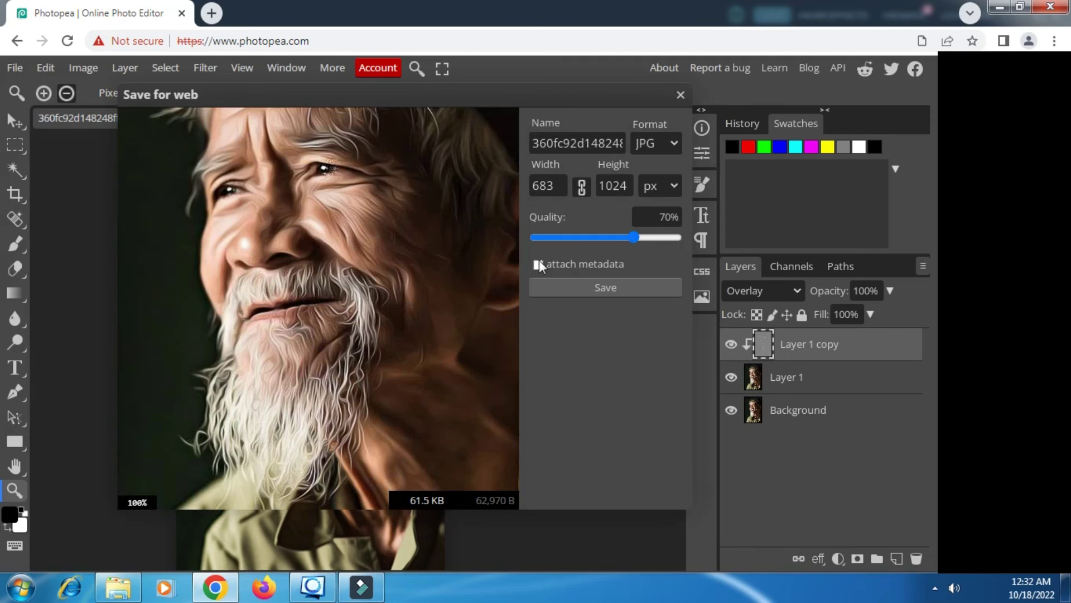
{"action": "left_click_drag", "start_coordinate": [647, 237], "coordinate": [695, 242]}
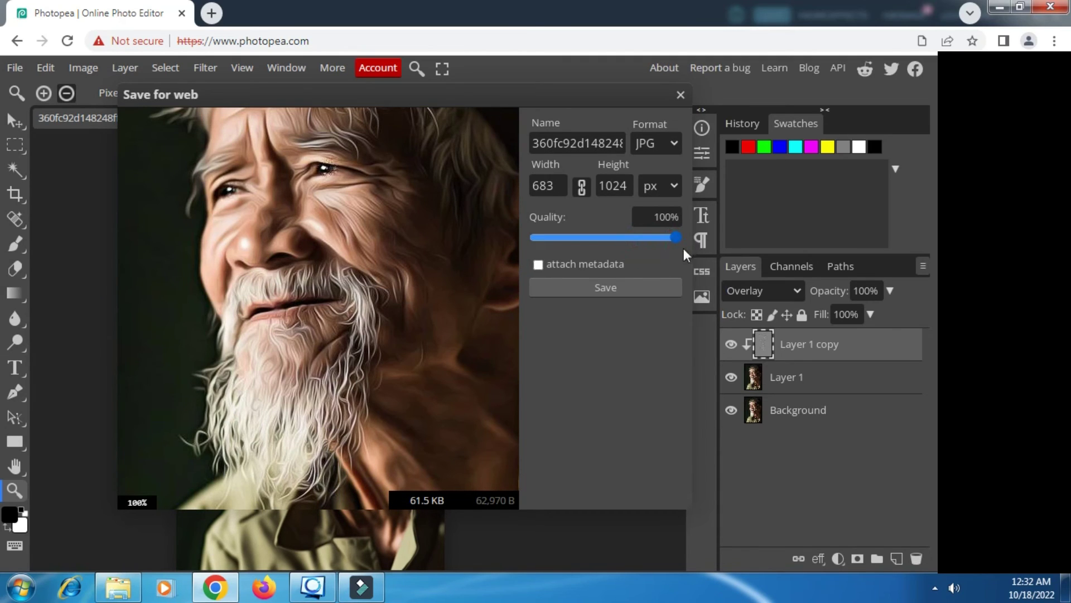
{"action": "left_click", "coordinate": [605, 288]}
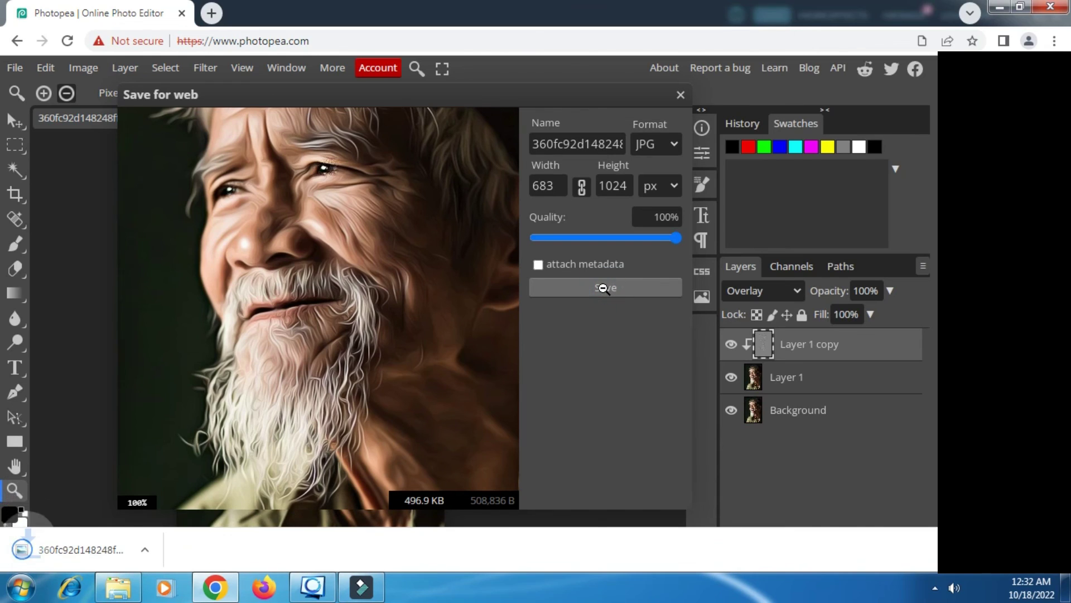